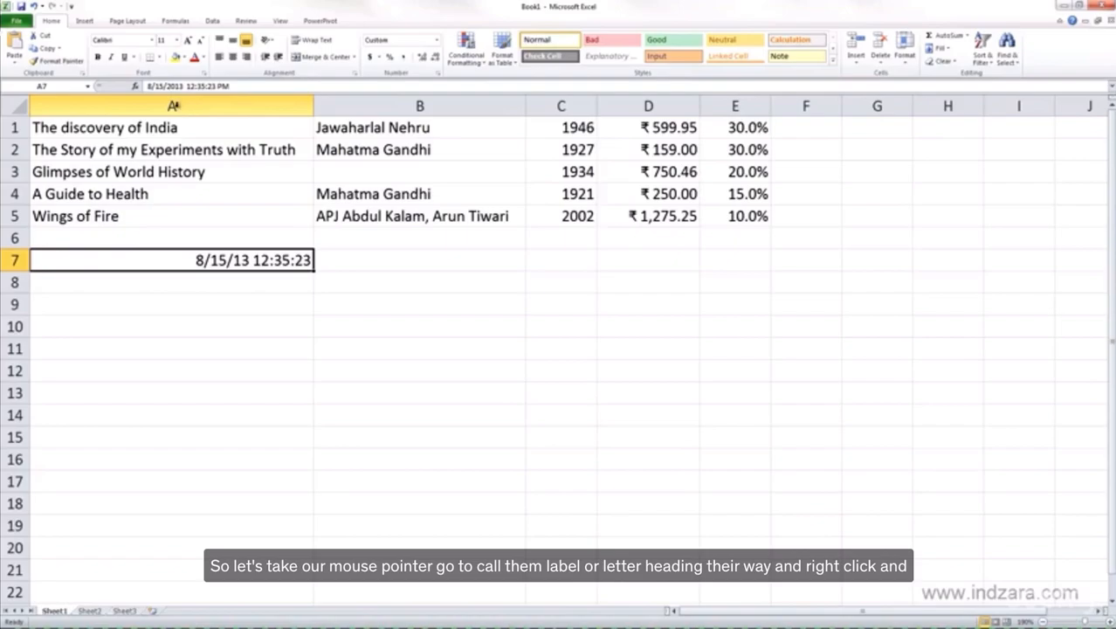
- Insert one new column before column A with the whole column selected, and undo the insertion
right_click(197, 104)
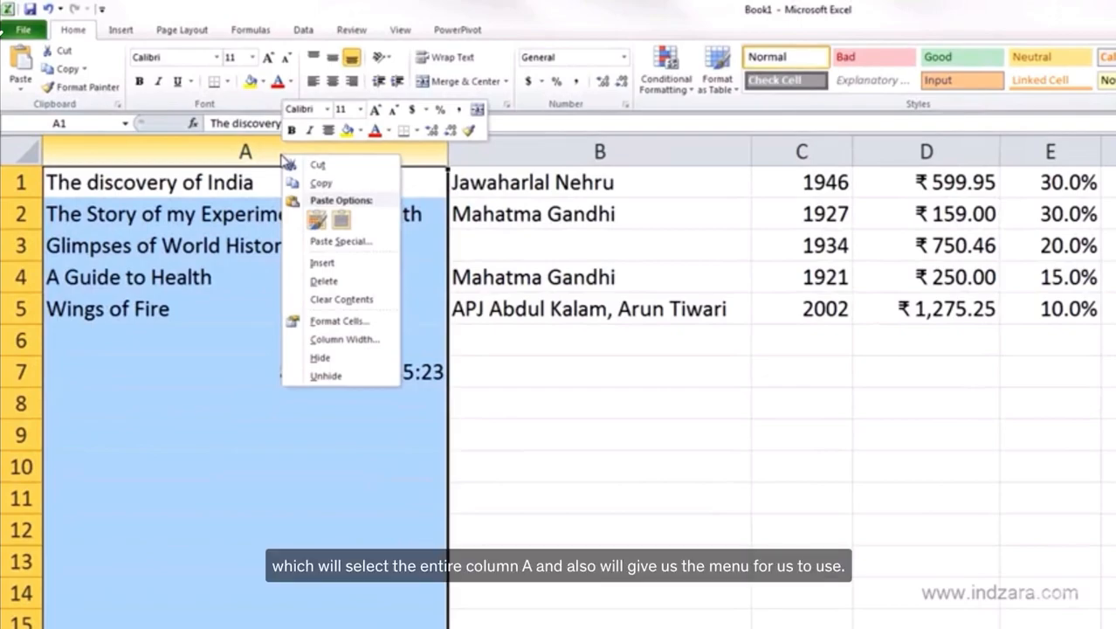
click(339, 266)
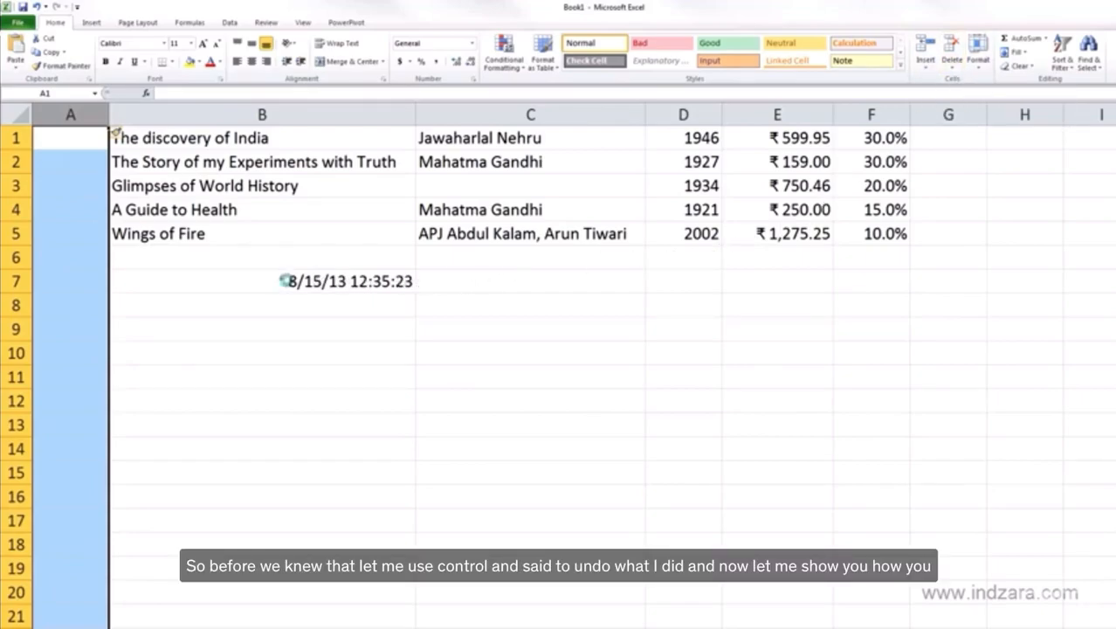
key(ctrl+z)
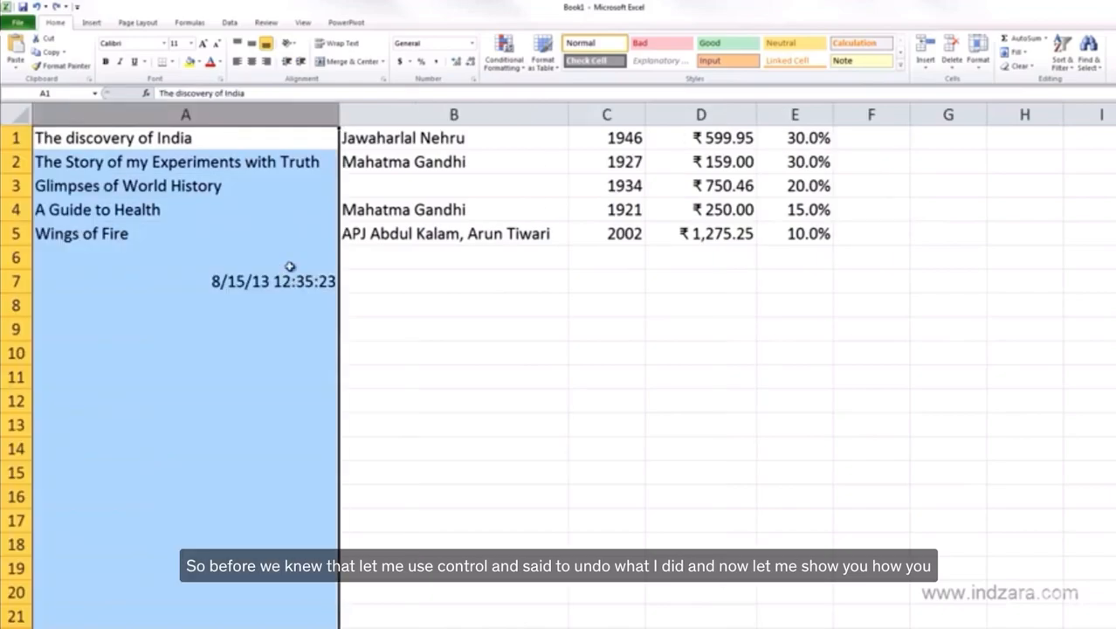
- Insert a new sheet column before column A with only cell A1 selected
click(332, 135)
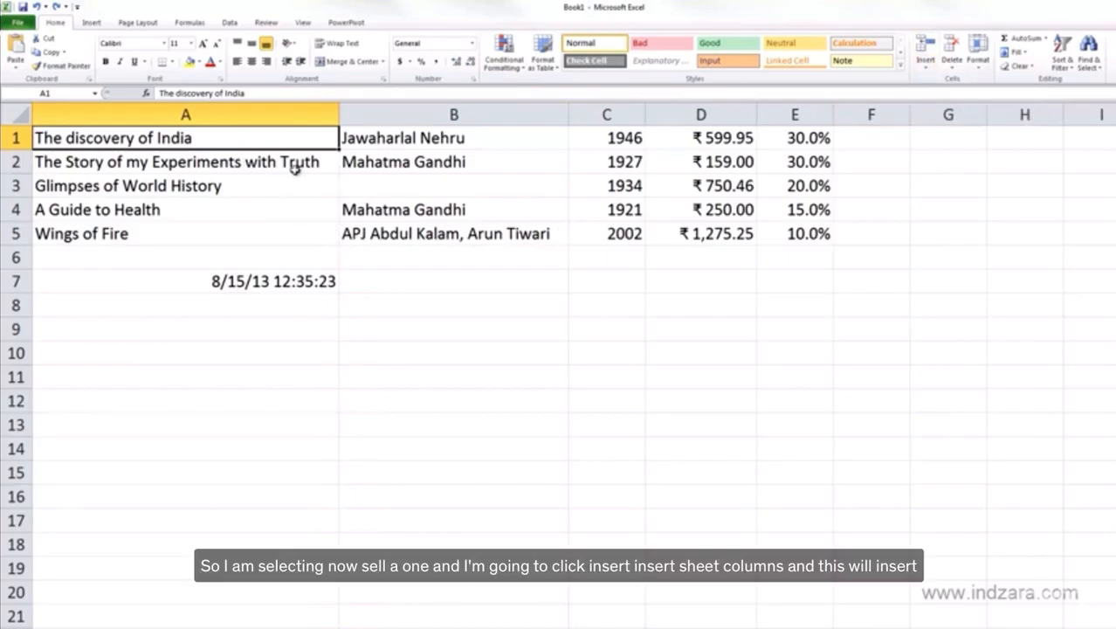
click(930, 73)
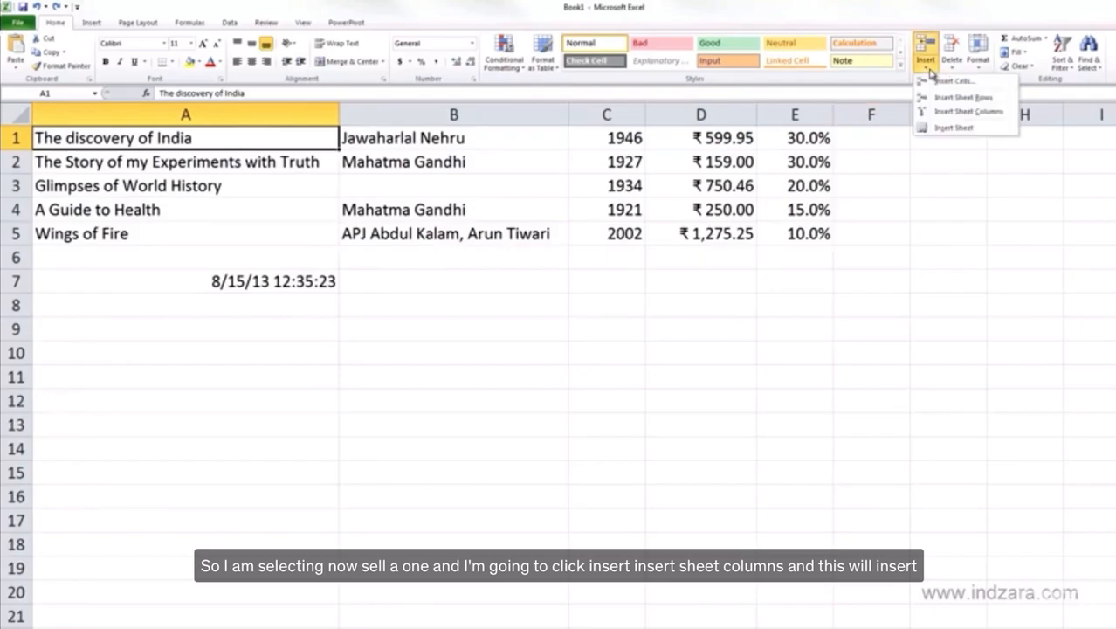
click(969, 112)
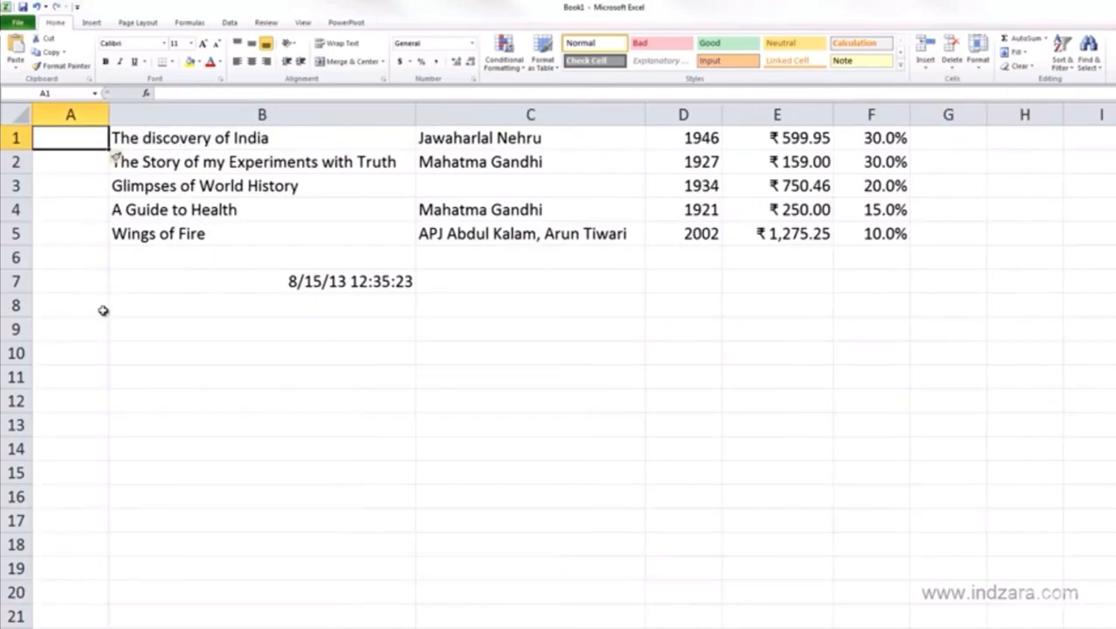
- Check the insert options available for the book title column, and undo the last column insertion
click(181, 139)
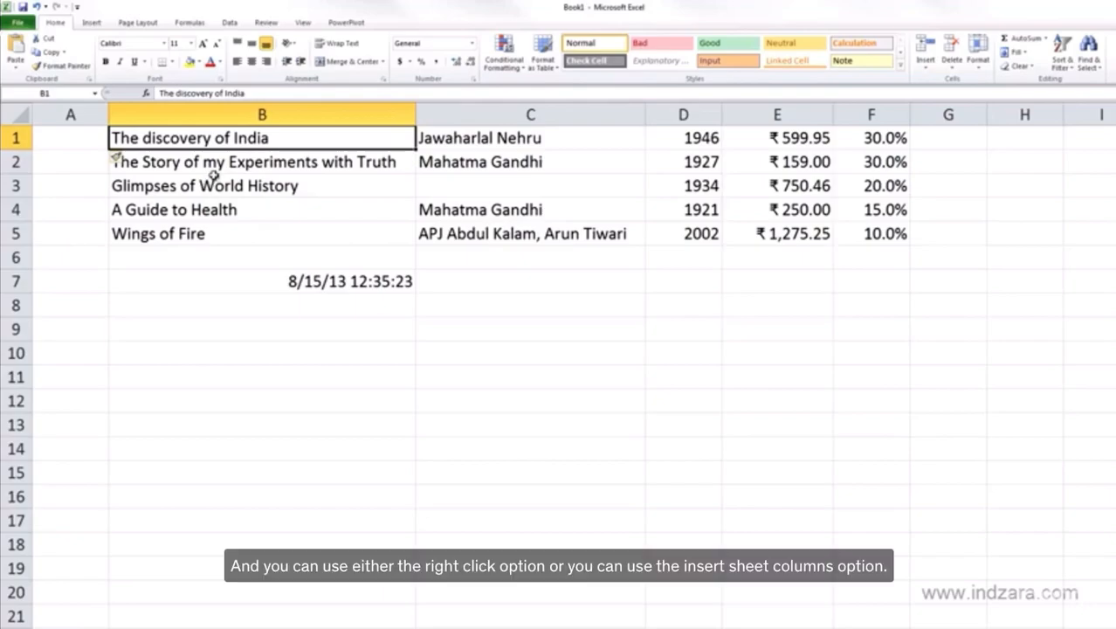
click(241, 117)
right_click(242, 119)
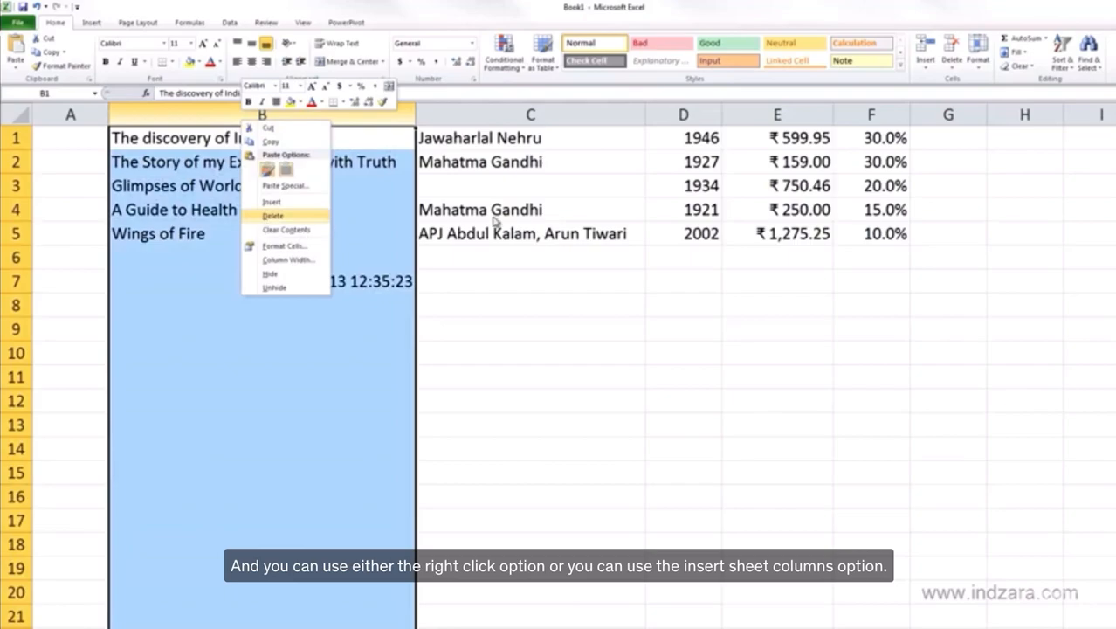
click(933, 73)
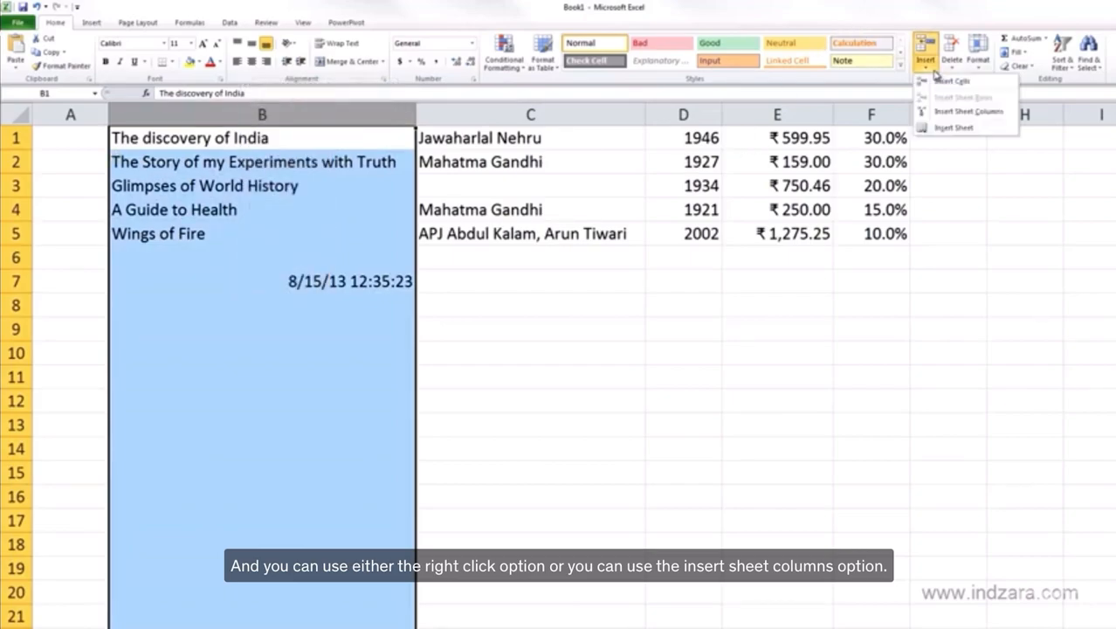
click(379, 209)
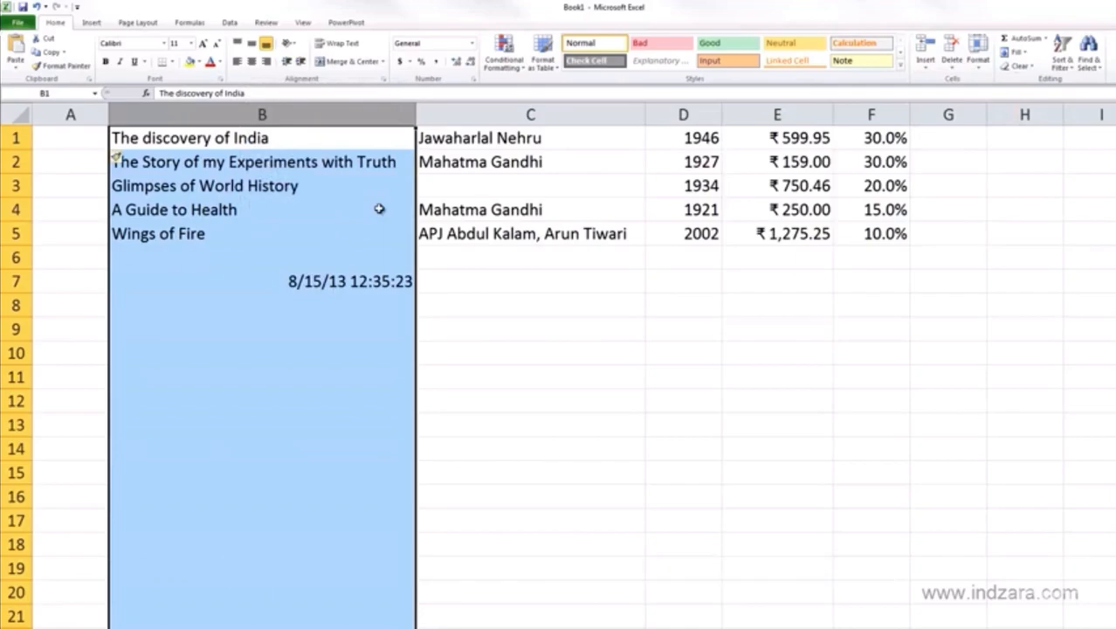
click(163, 203)
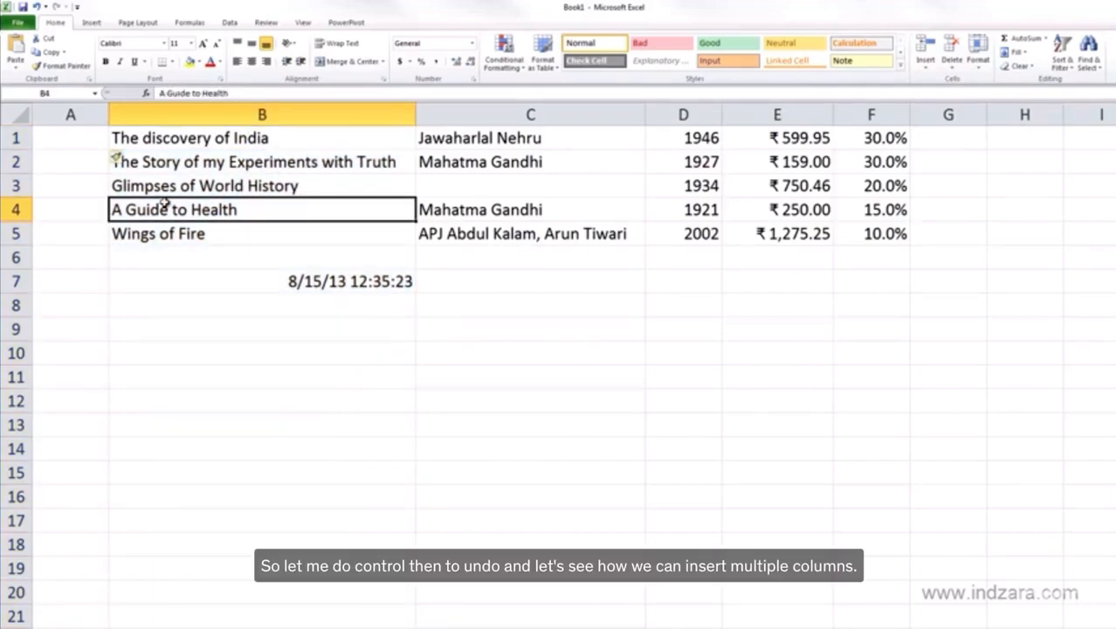
key(ctrl+z)
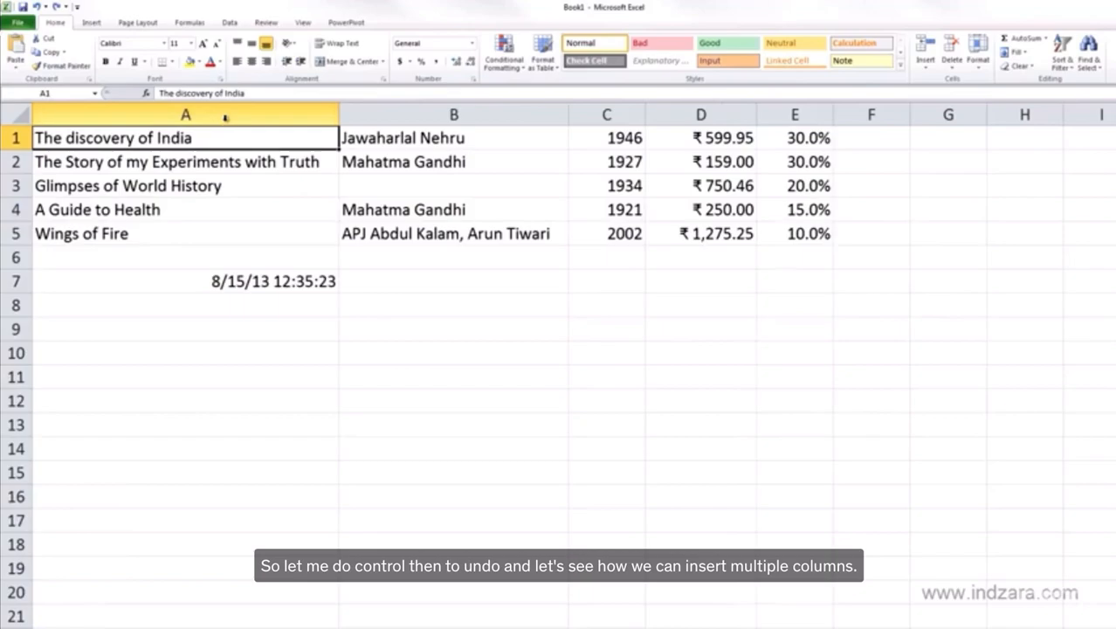
- Insert three new columns at once with whole columns A to C selected, and undo the insertion
drag(319, 115, 588, 113)
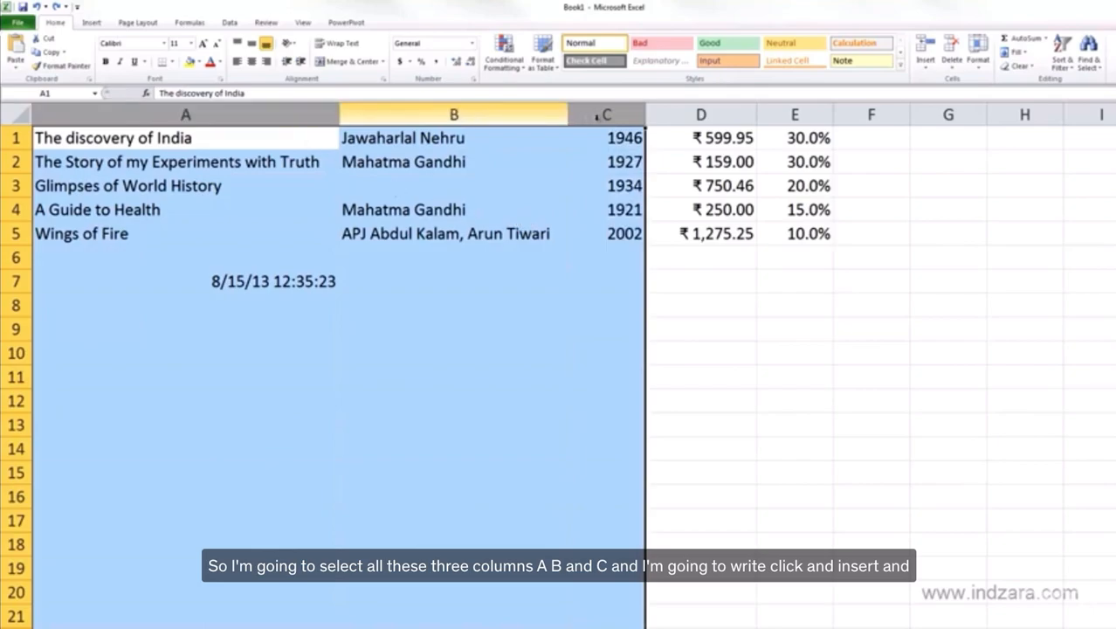
right_click(606, 115)
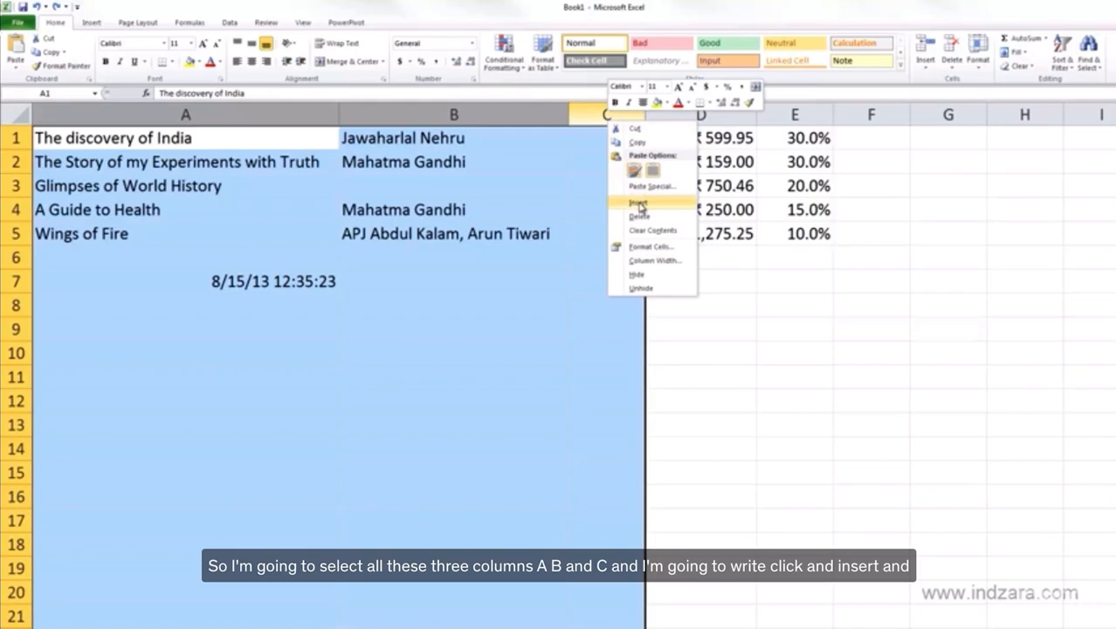
click(640, 204)
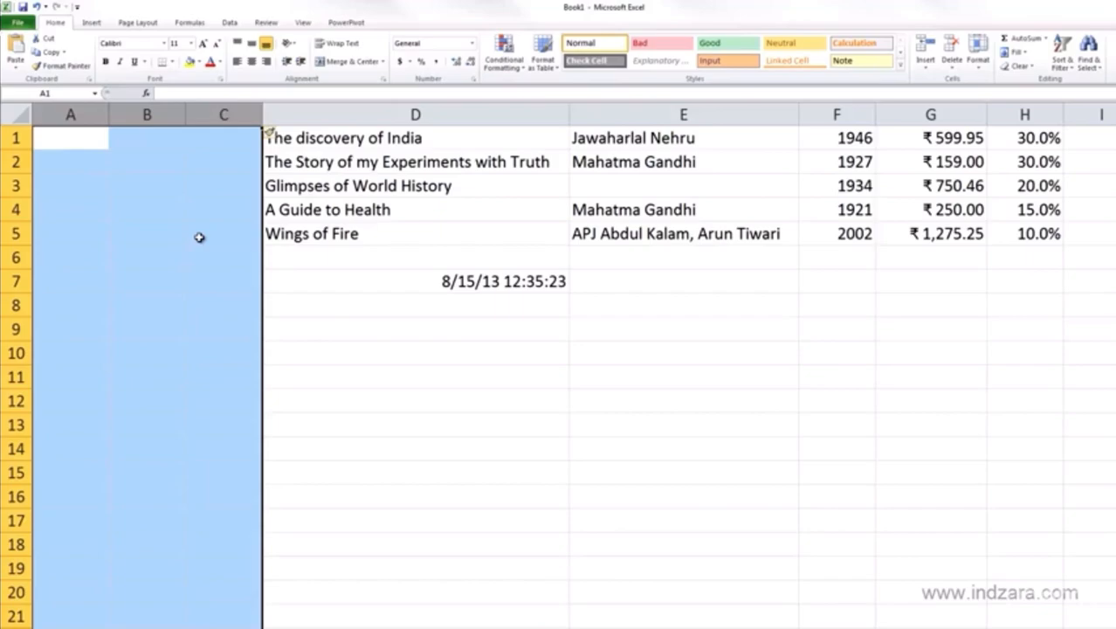
key(ctrl+z)
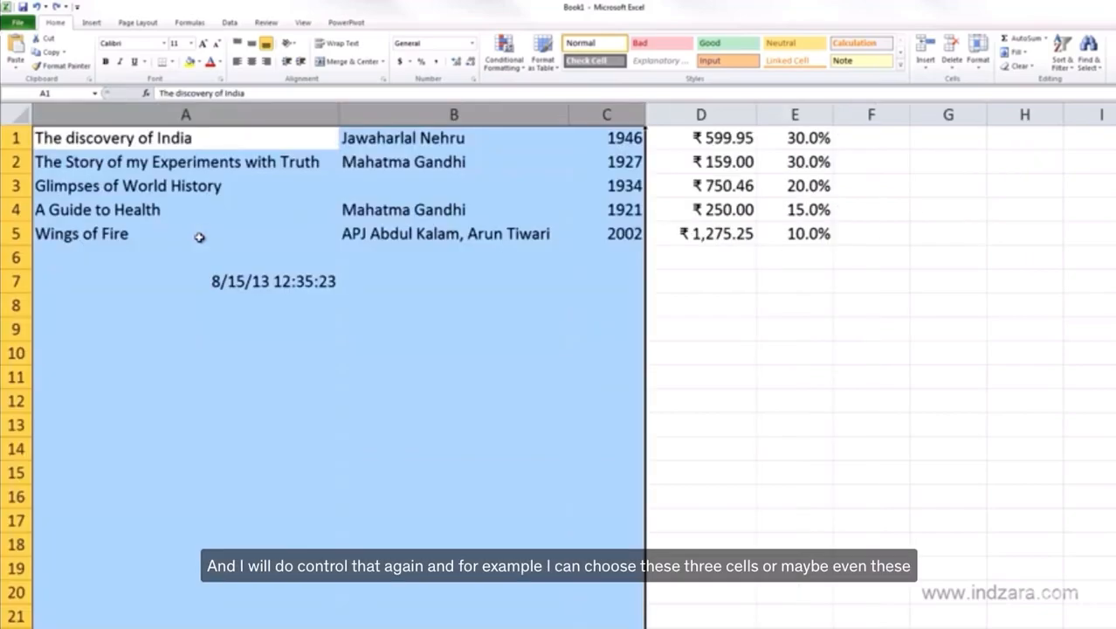
- Insert three sheet columns before column A with only cells A4:C4 selected, and undo the insertion
click(605, 188)
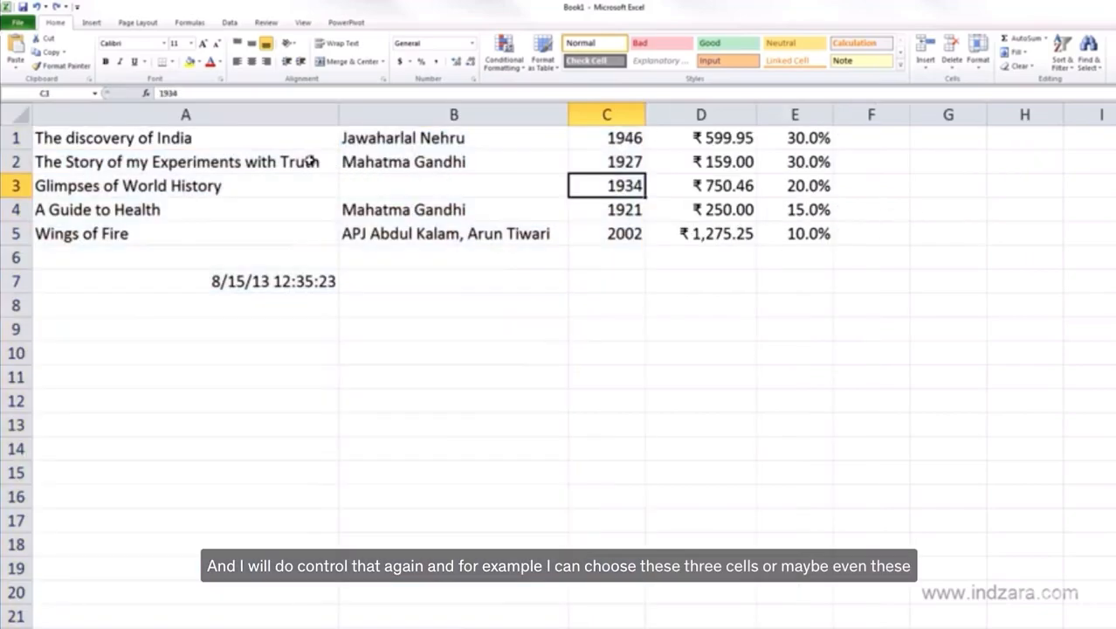
drag(279, 140, 604, 138)
drag(270, 210, 602, 210)
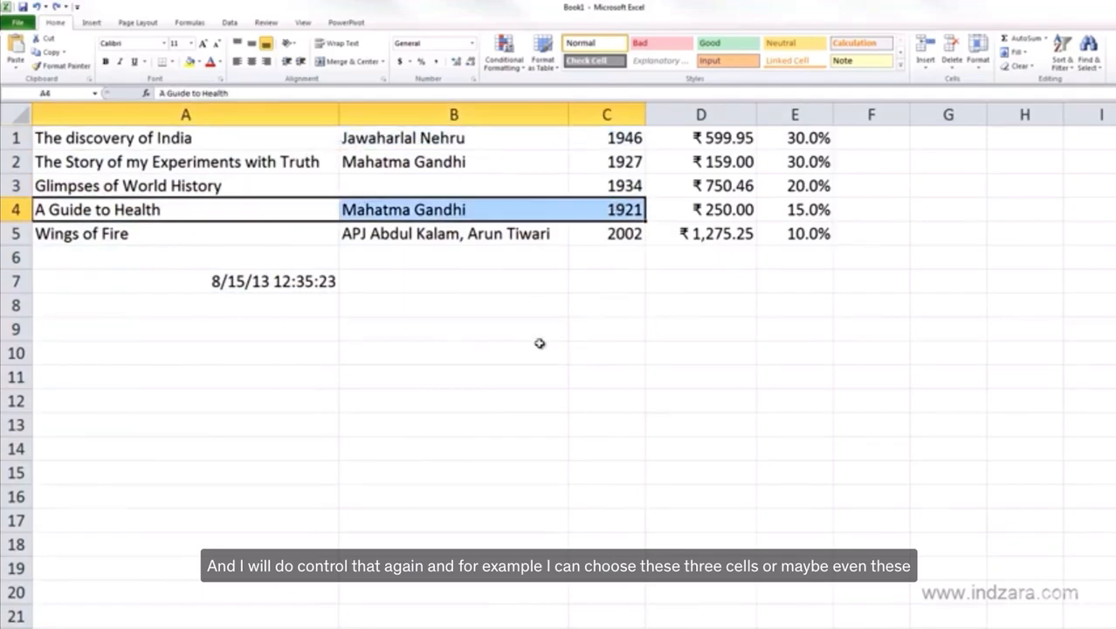
click(929, 68)
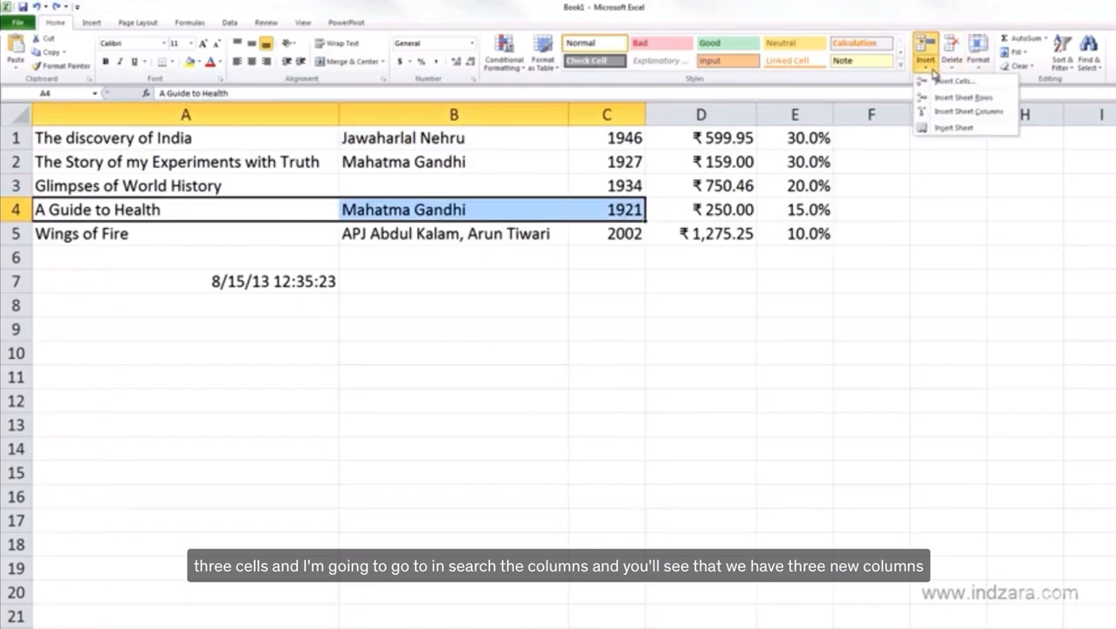
click(943, 108)
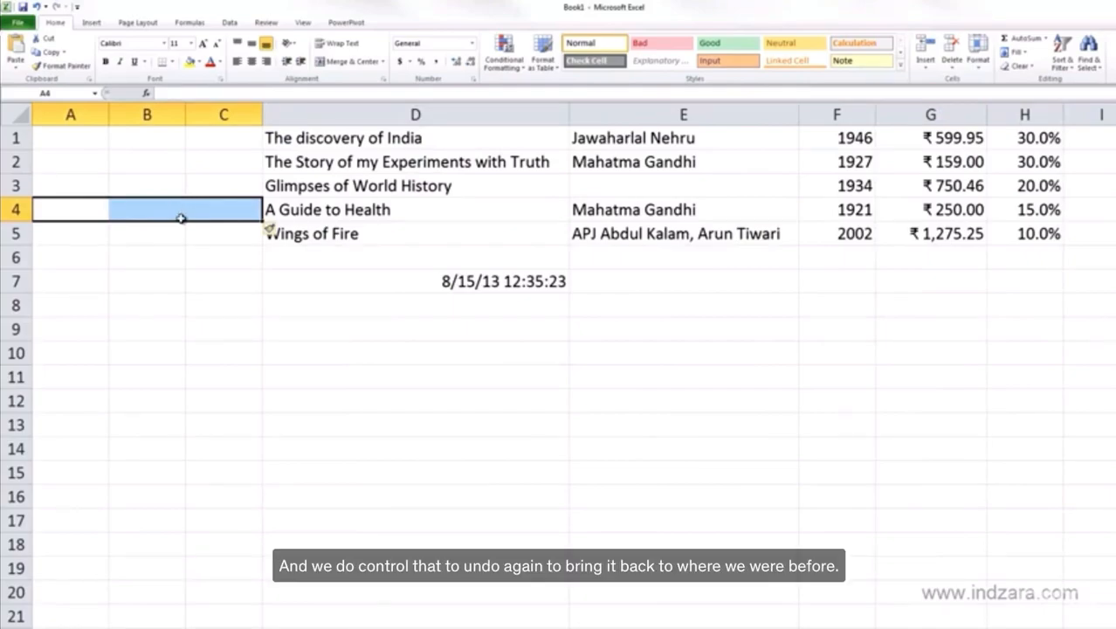
key(ctrl+z)
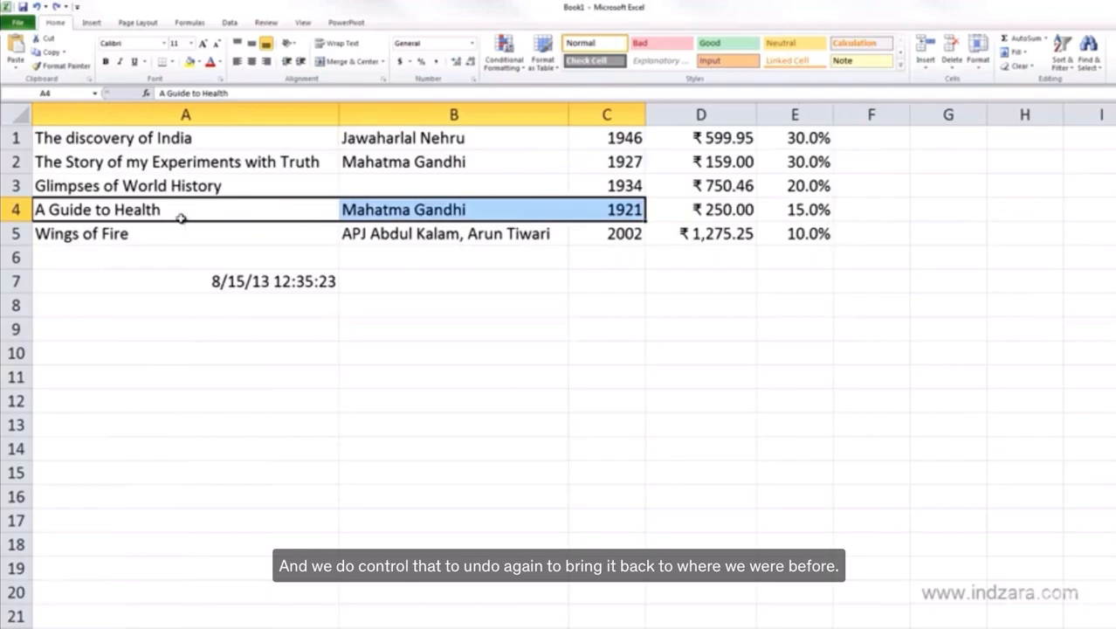
click(182, 145)
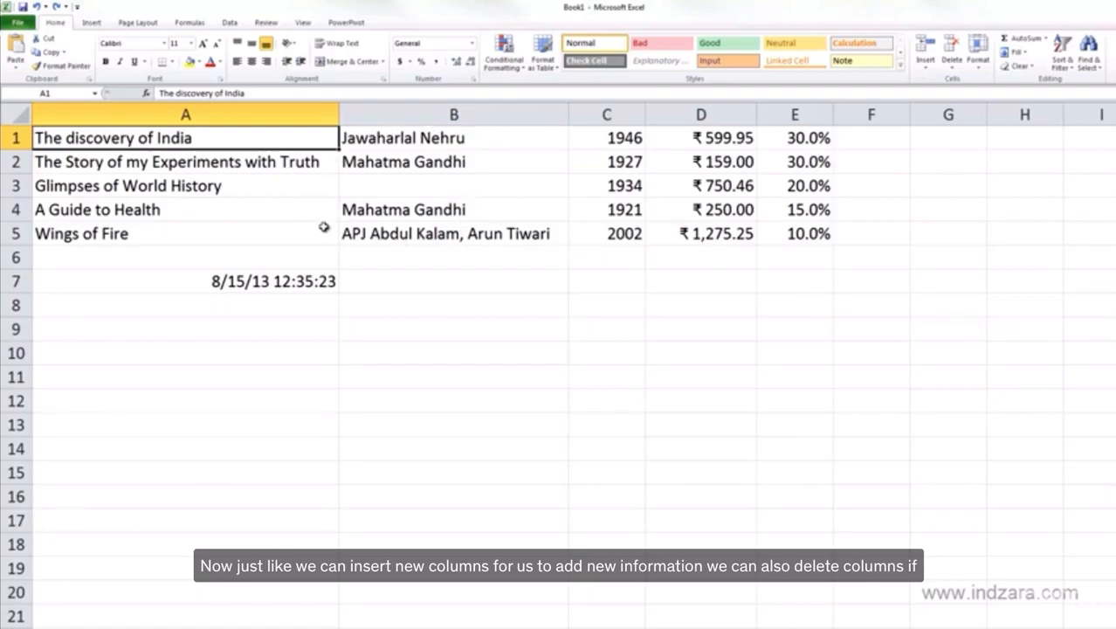
click(298, 113)
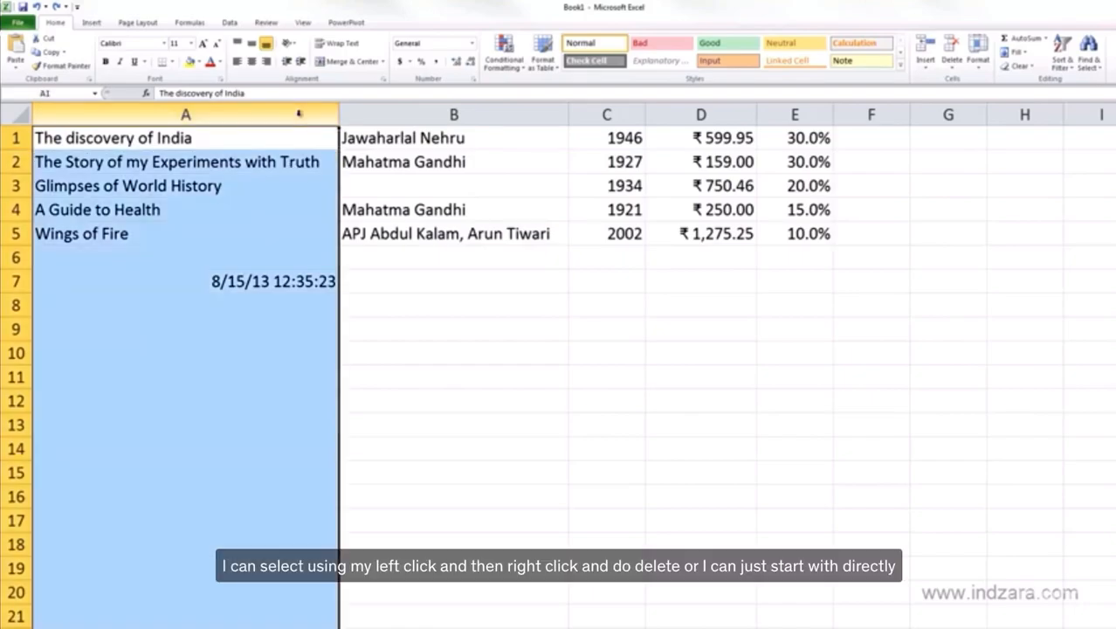
right_click(299, 121)
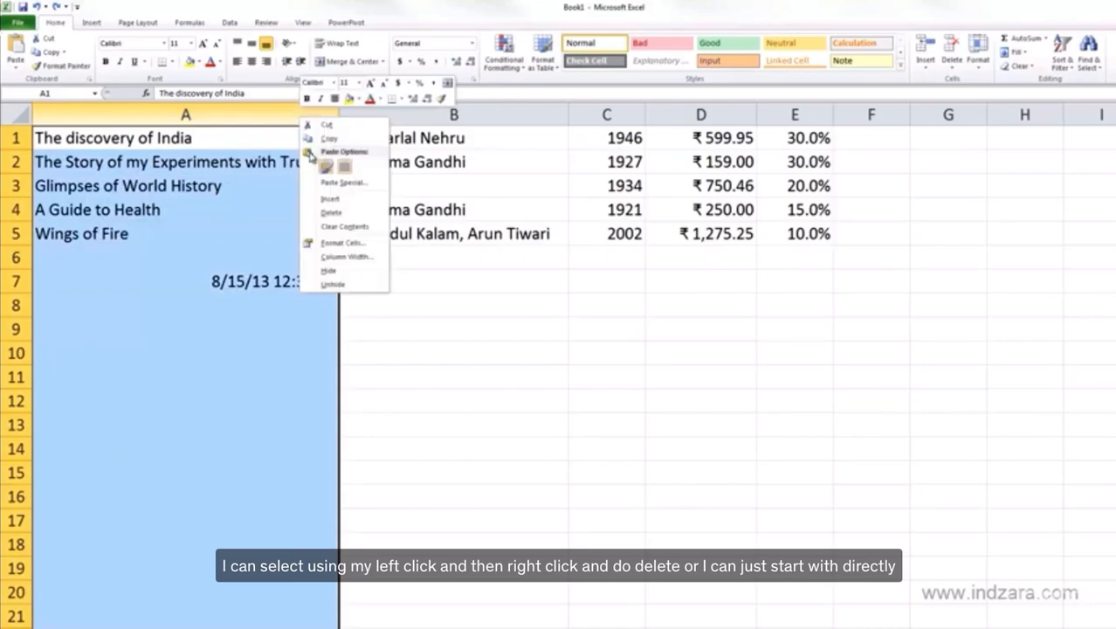
click(254, 186)
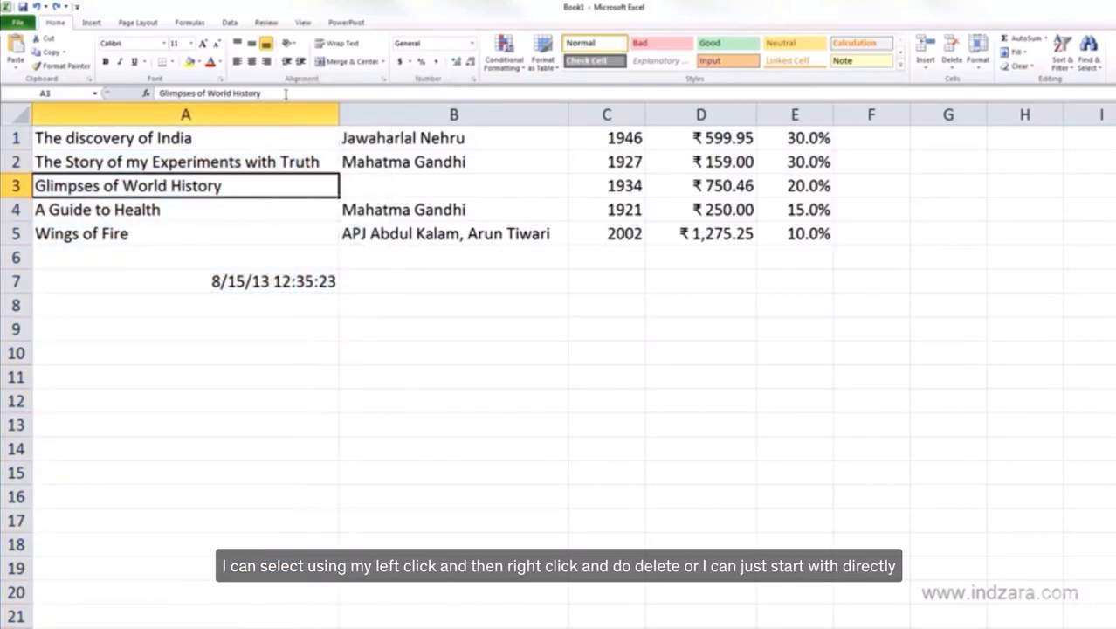
- Delete the whole column A containing the book titles, and undo the deletion
right_click(275, 115)
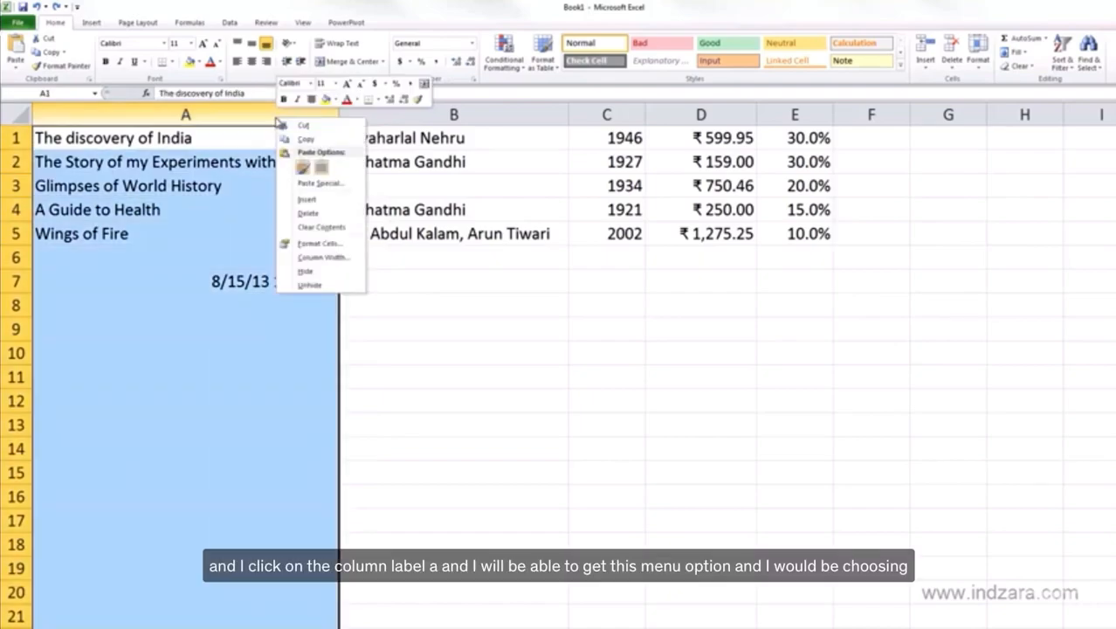
click(325, 215)
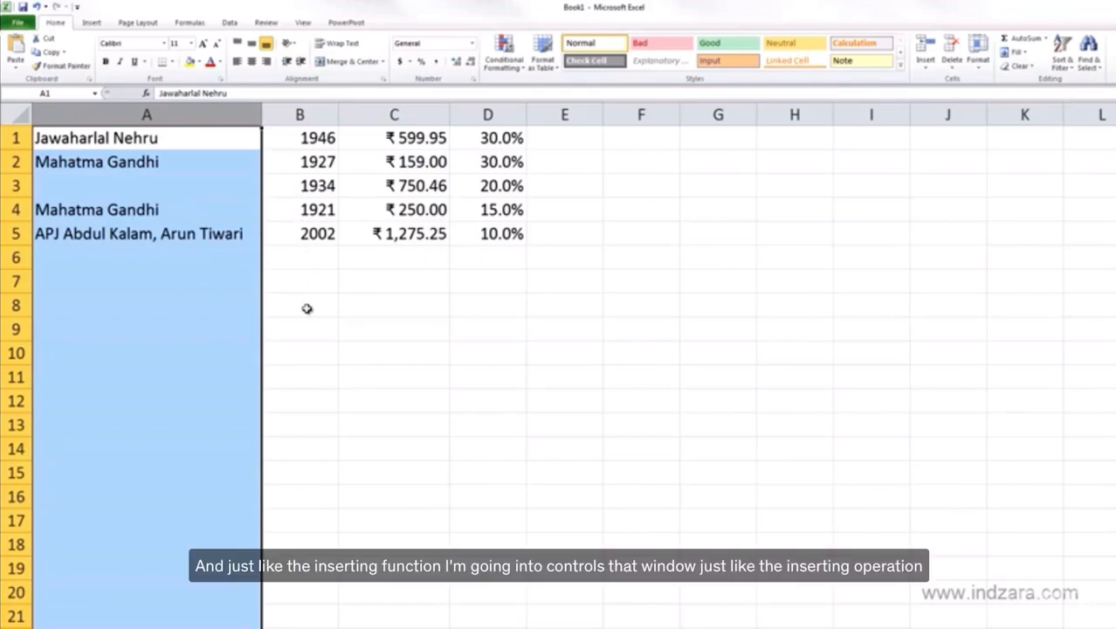
key(ctrl+z)
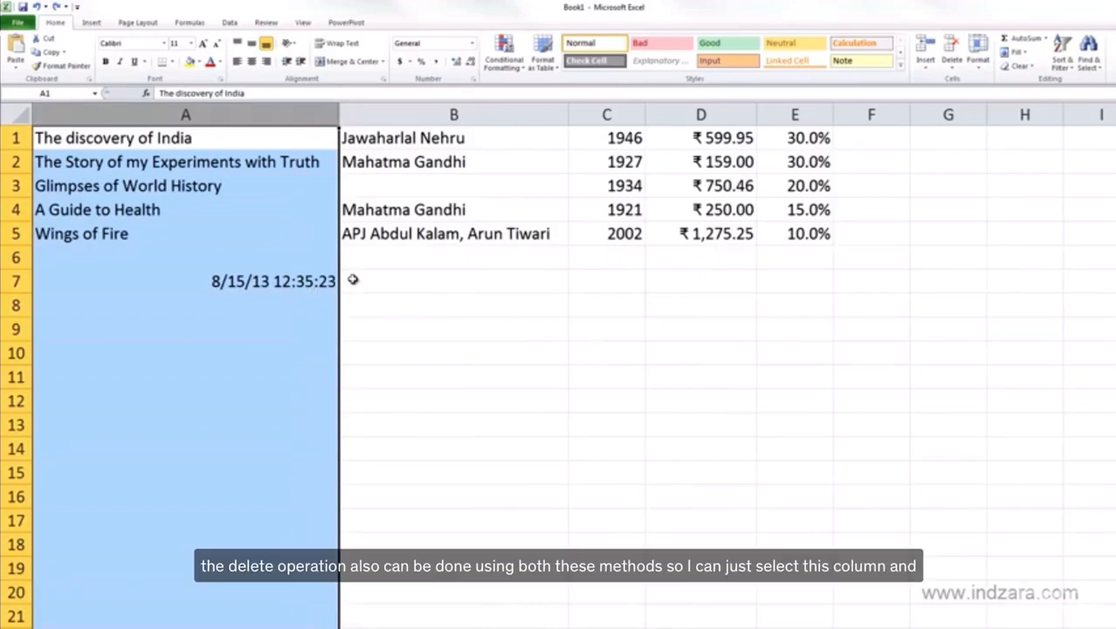
click(207, 120)
click(949, 70)
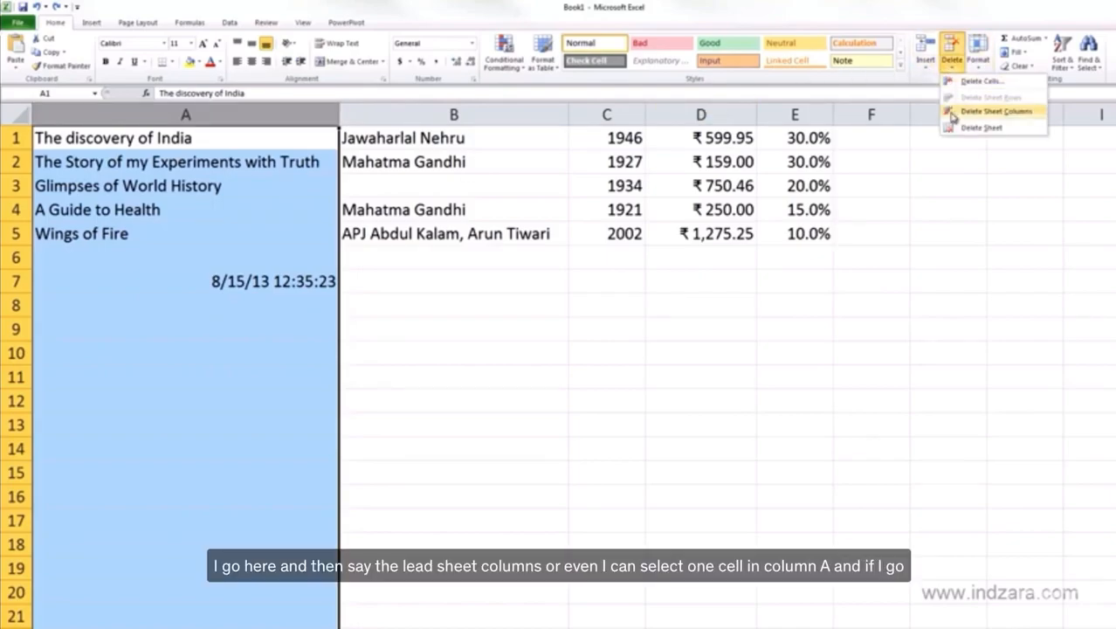
click(464, 193)
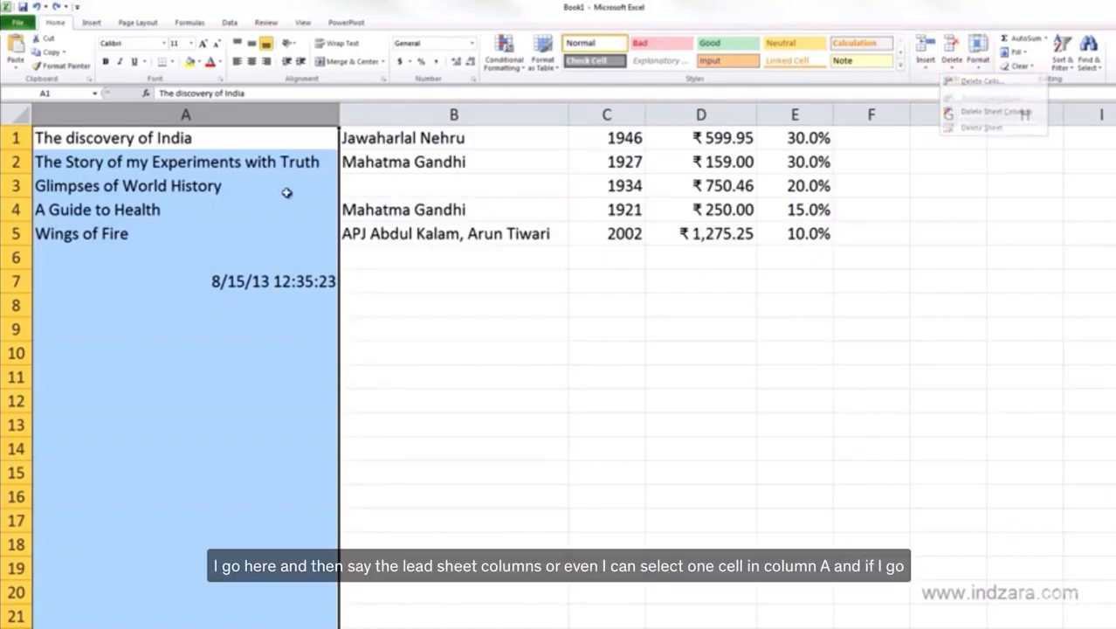
- Delete sheet column A with only cell A3 selected, and undo the deletion, ending with cell A6 selected
click(188, 190)
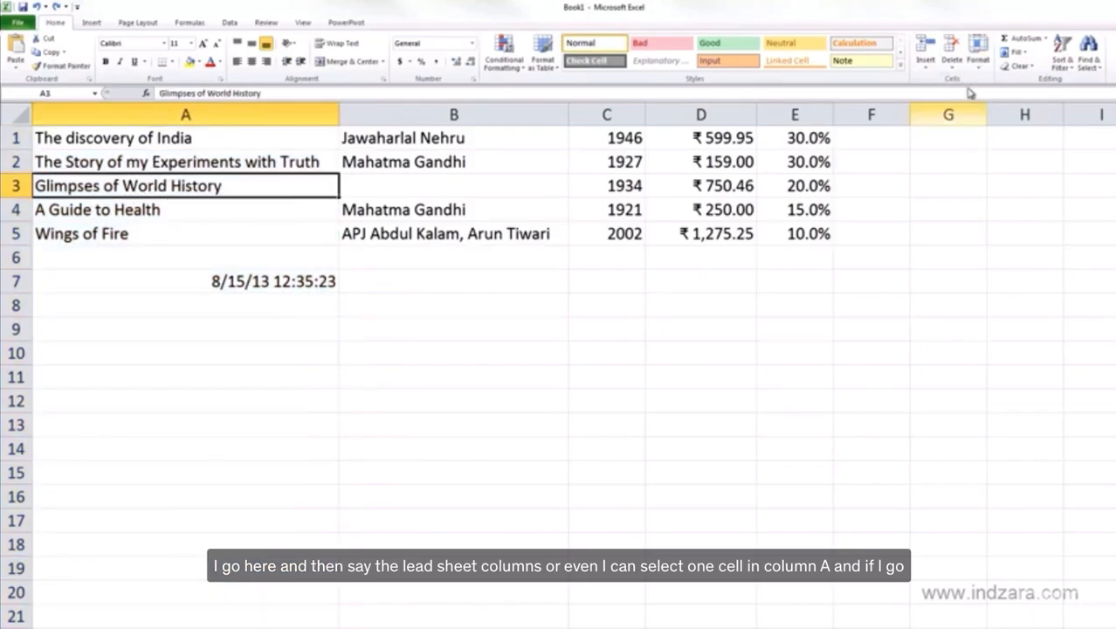
click(951, 64)
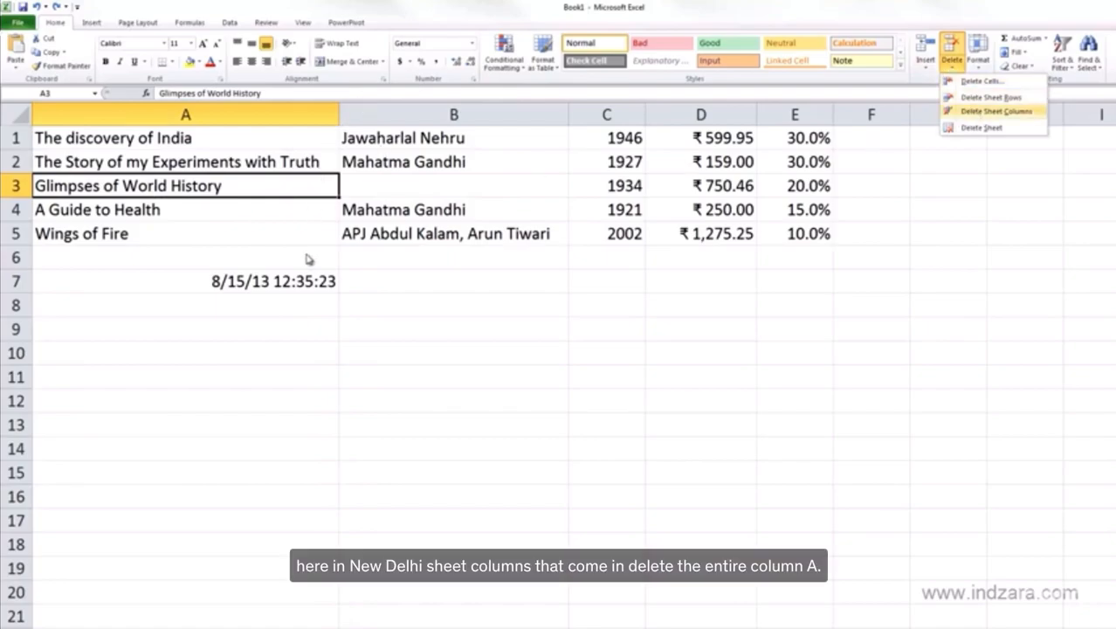
click(996, 111)
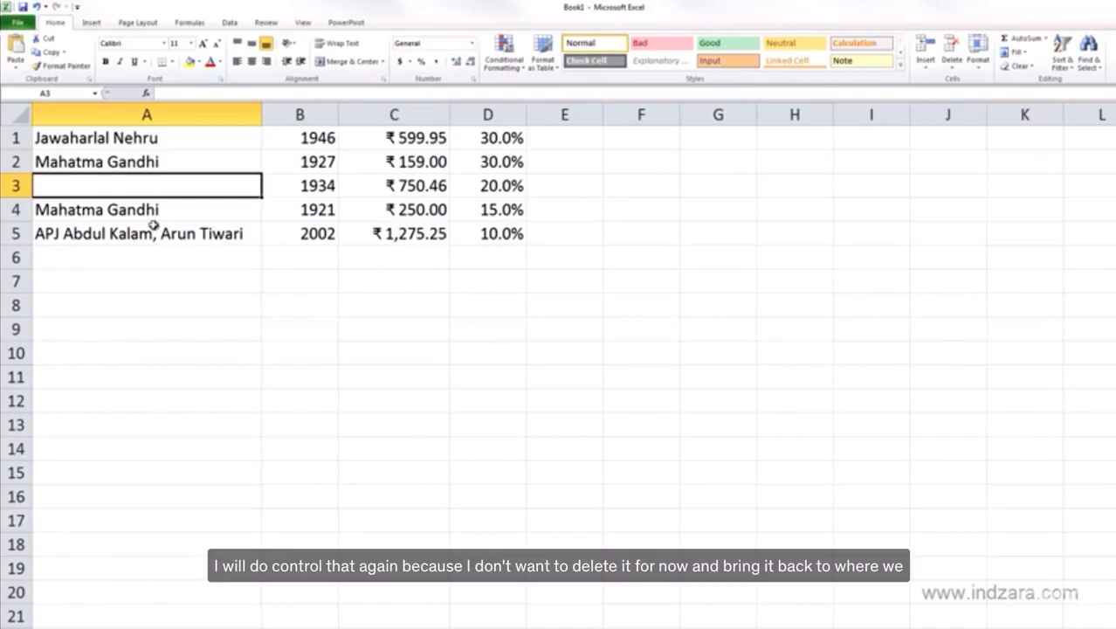
key(ctrl+z)
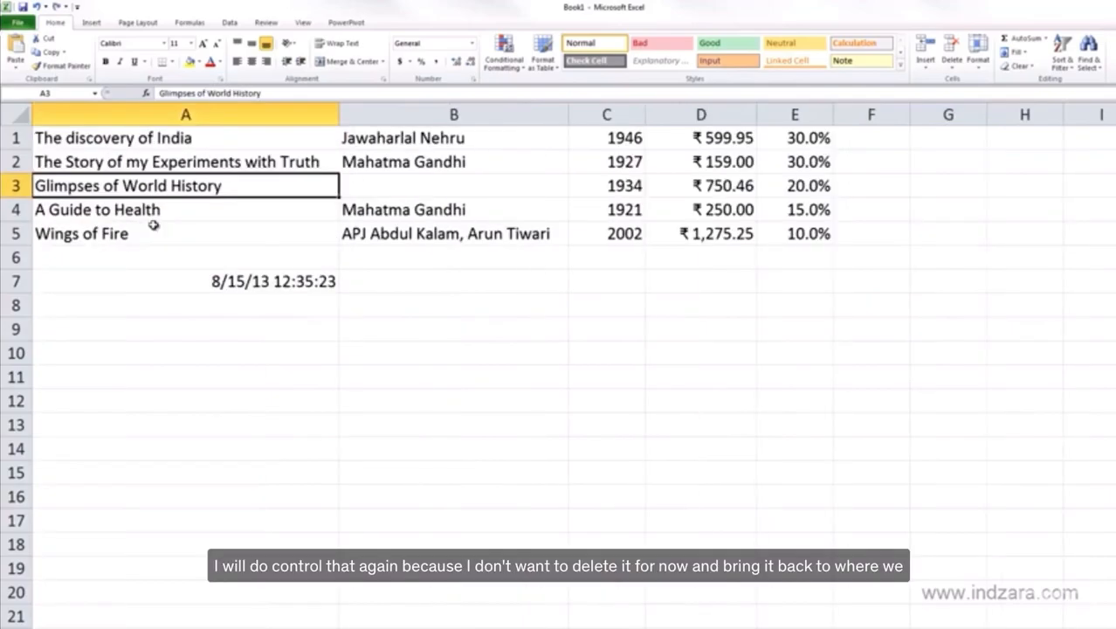
click(154, 250)
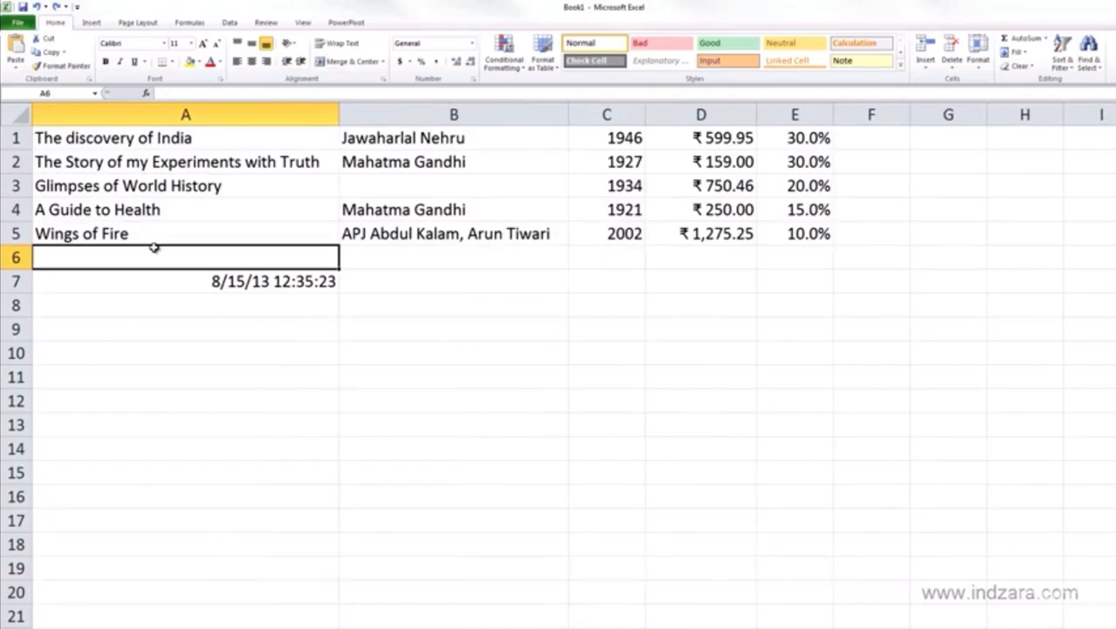
- Insert a whole new column before column A, which holds the book titles
click(259, 114)
right_click(259, 115)
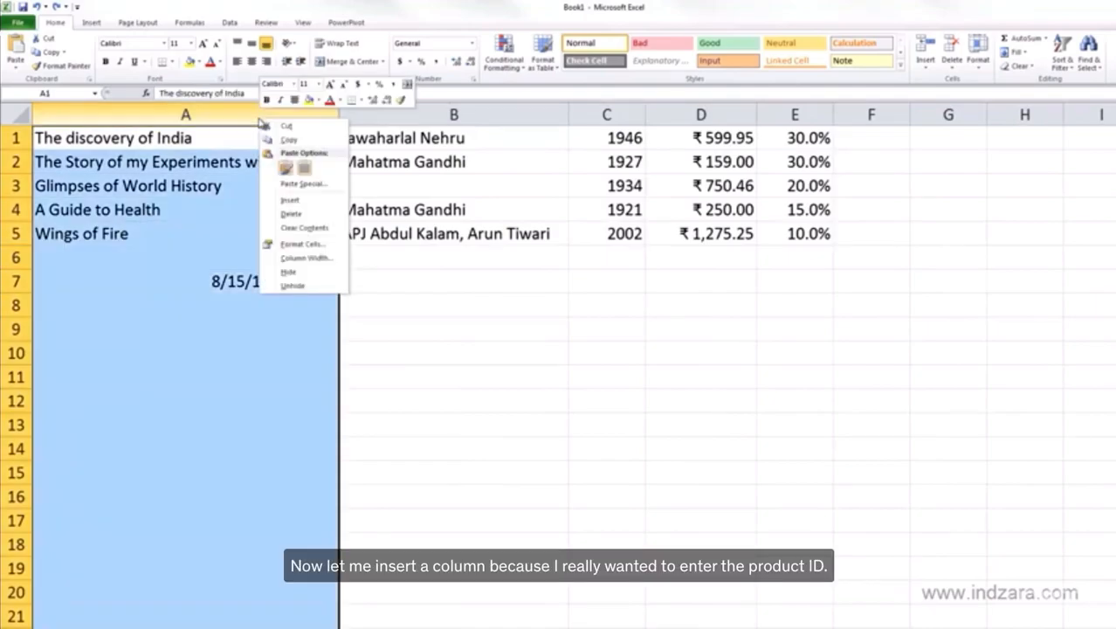
click(296, 200)
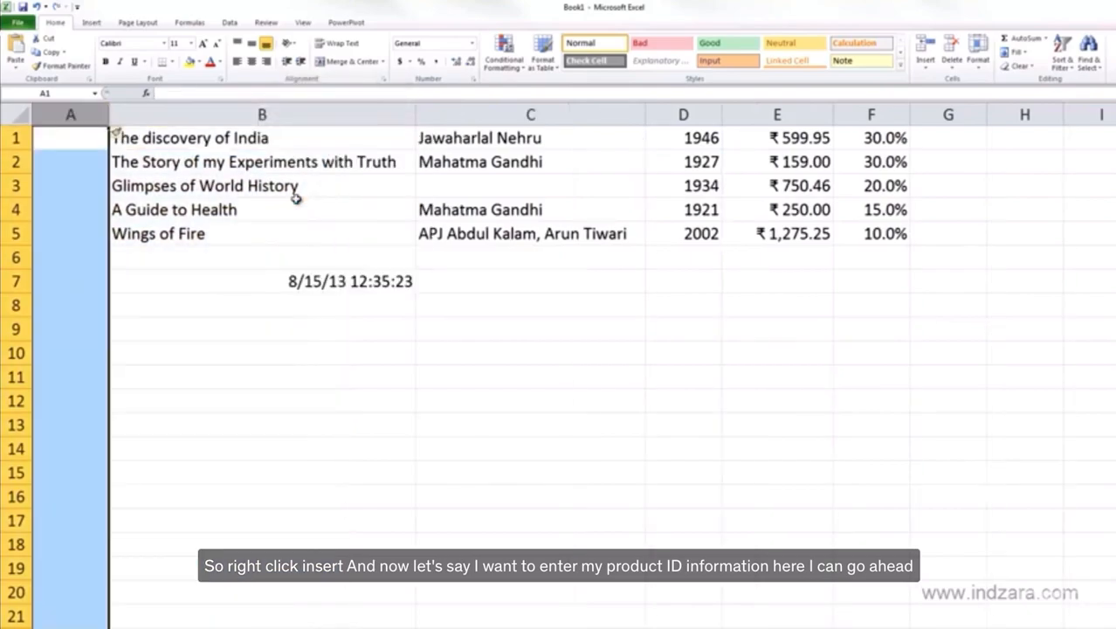
click(87, 138)
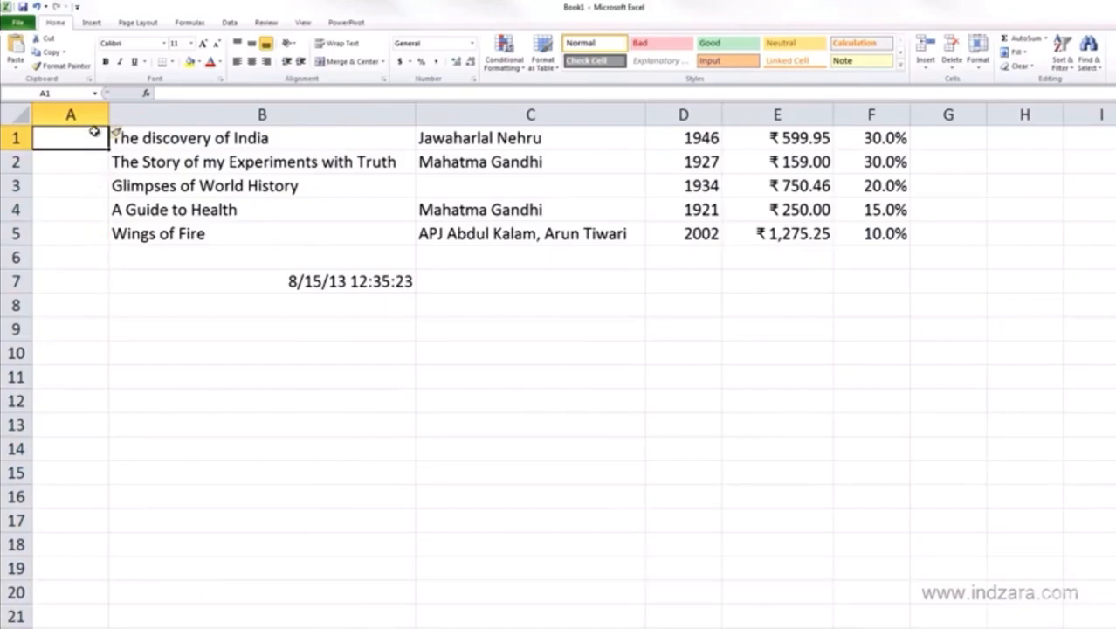
click(277, 280)
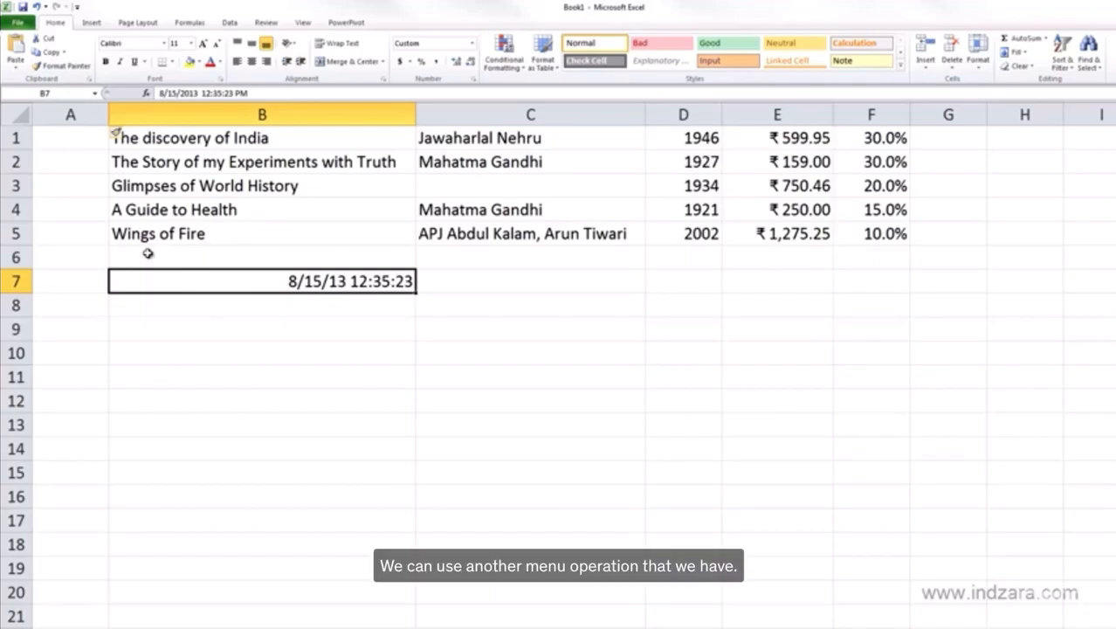
- Delete the empty column A in front of the book titles
click(131, 190)
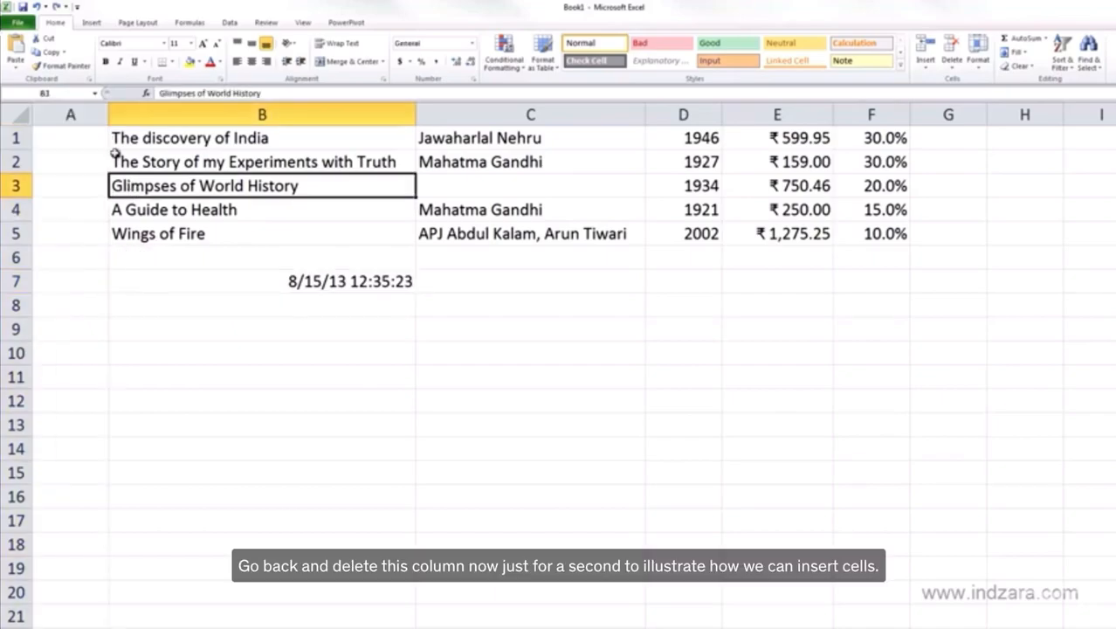
right_click(60, 115)
click(86, 211)
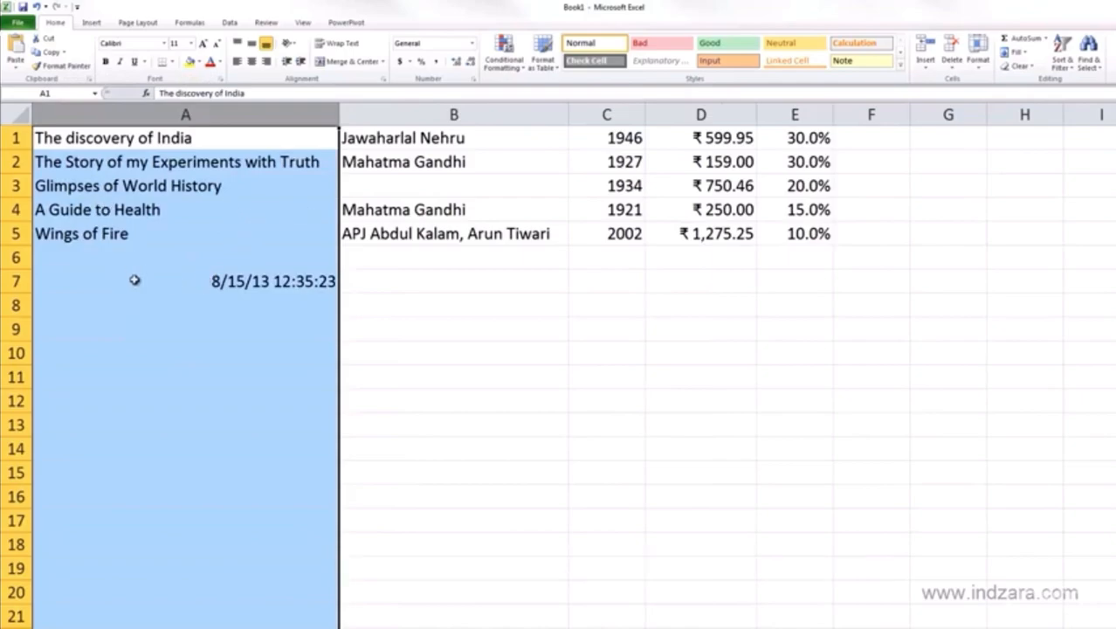
- Insert blank cells at A1:A5 with the existing cells shifted right, leaving the date cell A7 out of the insertion
click(134, 279)
drag(105, 140, 115, 228)
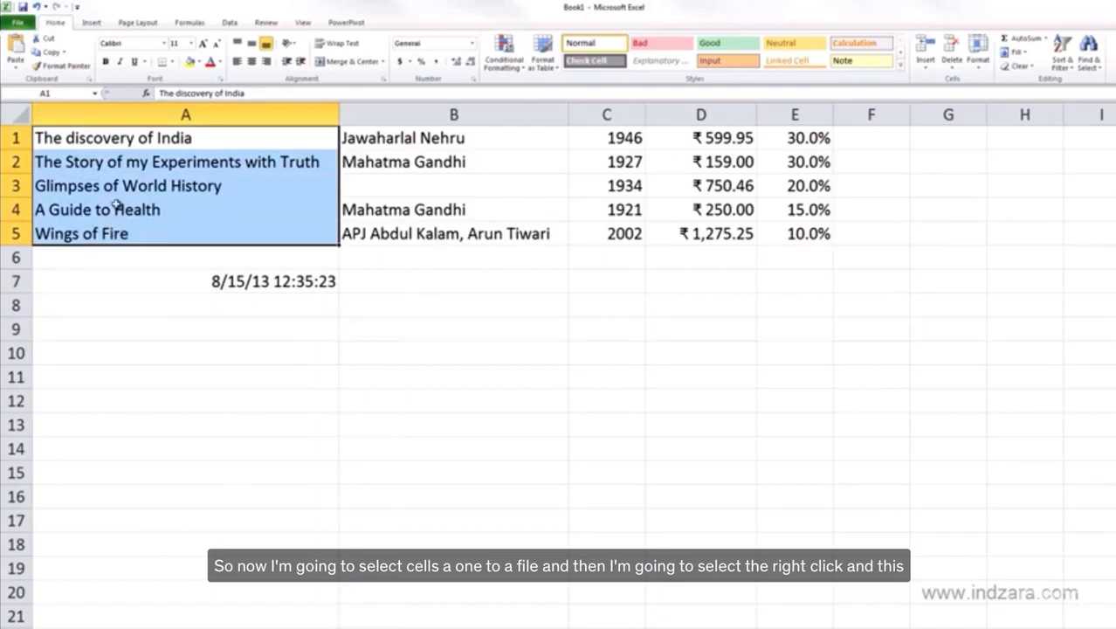
right_click(118, 190)
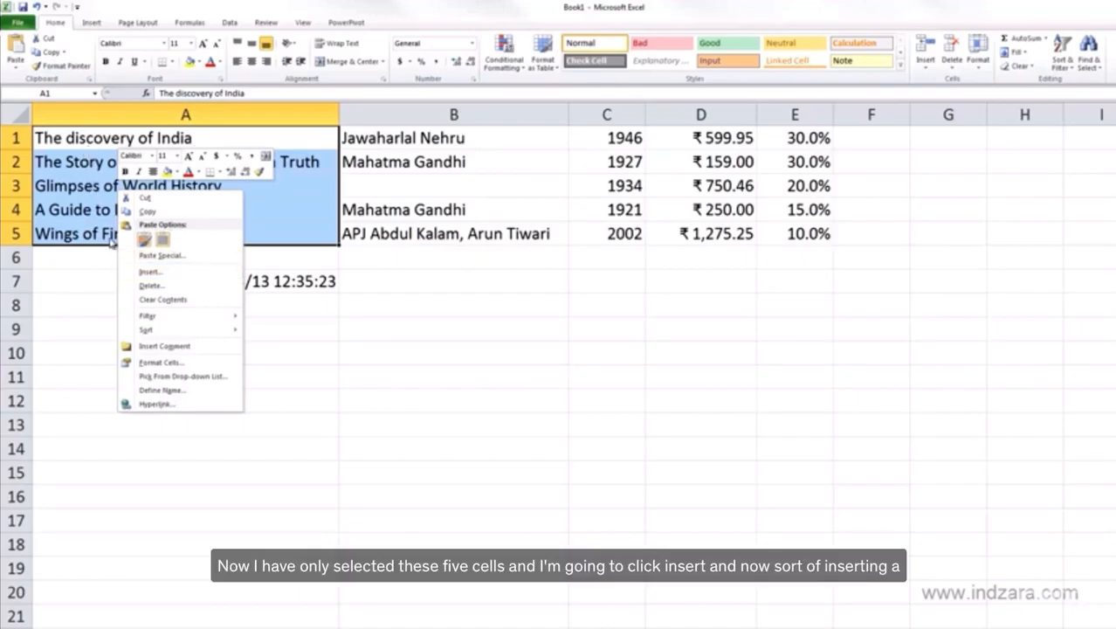
click(180, 272)
drag(178, 225, 162, 307)
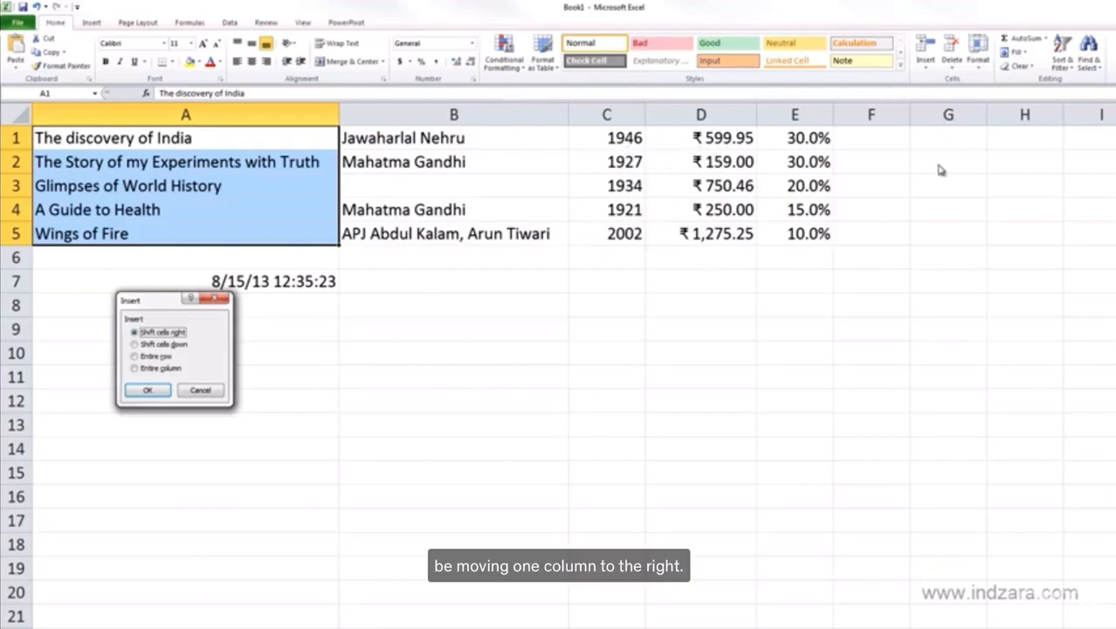
click(149, 392)
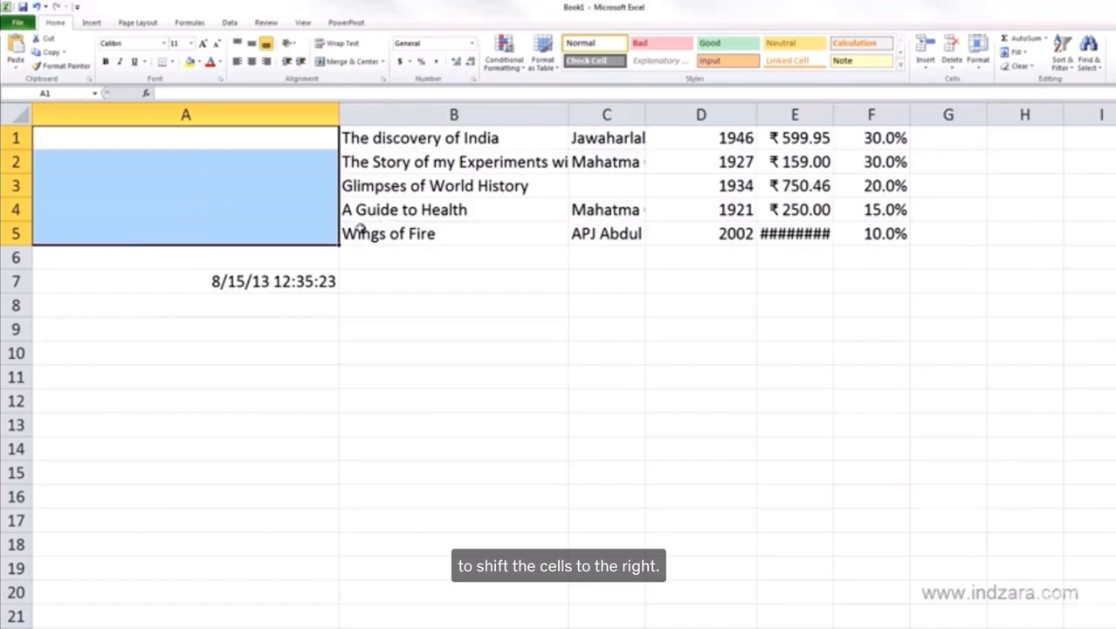
click(201, 281)
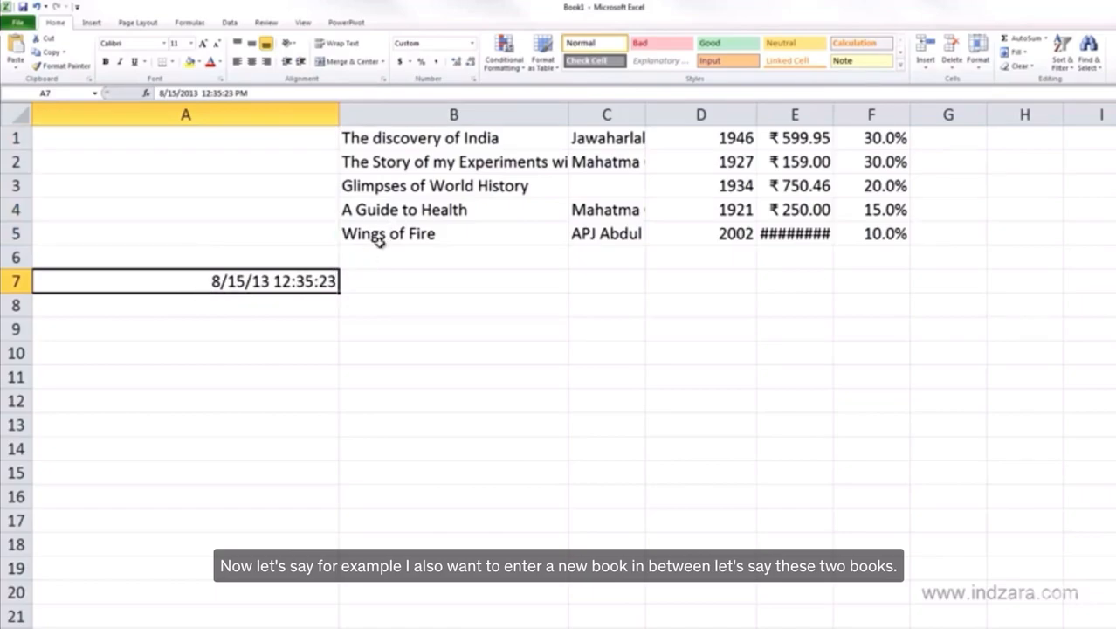
- Insert a whole new row above row 5, between the books "A Guide to Health" and "Wings of Fire"
drag(388, 233, 389, 213)
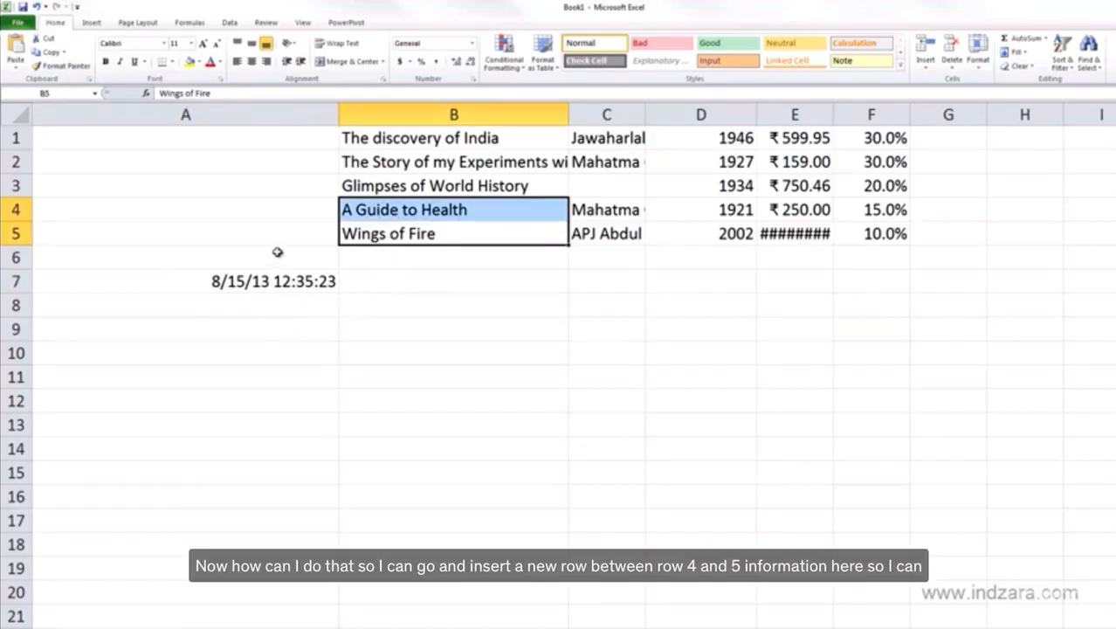
click(62, 242)
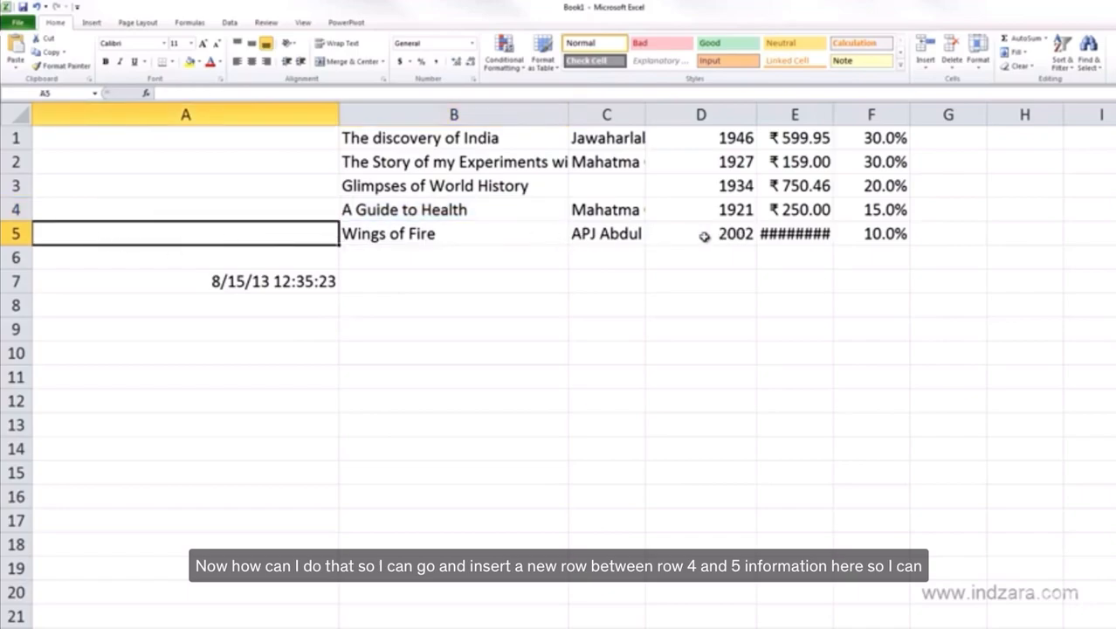
click(463, 214)
click(461, 237)
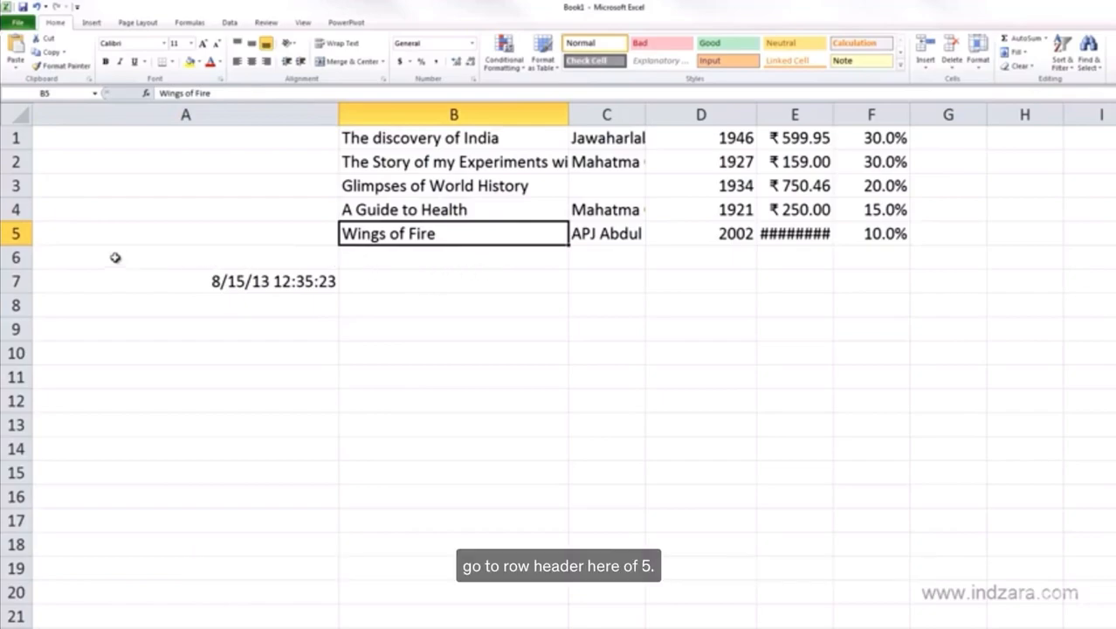
right_click(11, 233)
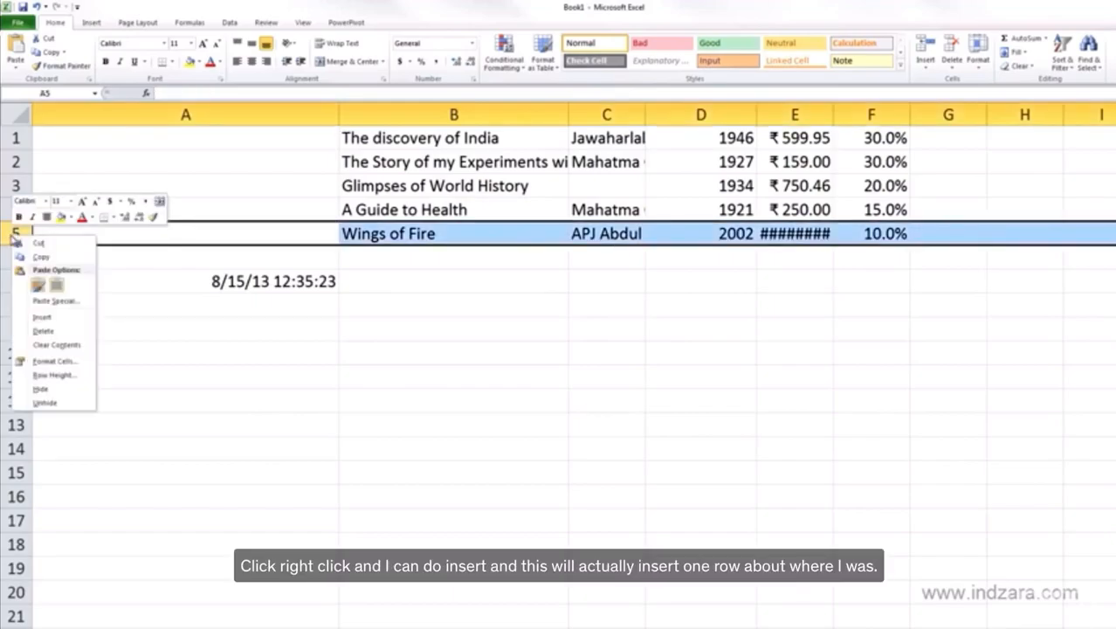
click(40, 320)
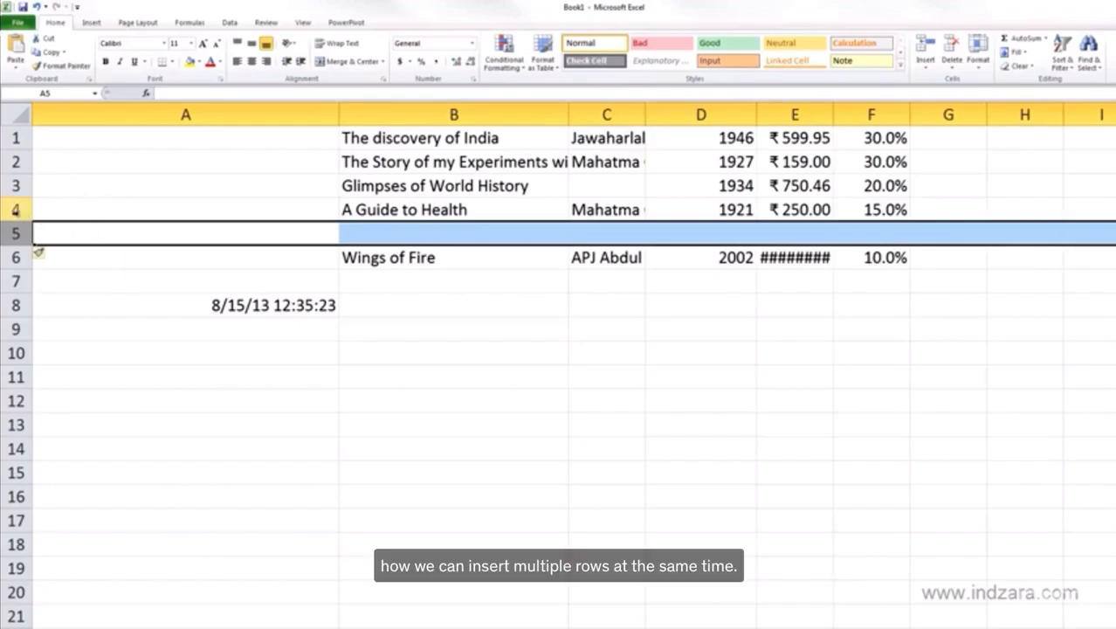
- Insert two rows at once with whole rows 4 and 5 selected, and undo the insertion
drag(15, 209, 14, 231)
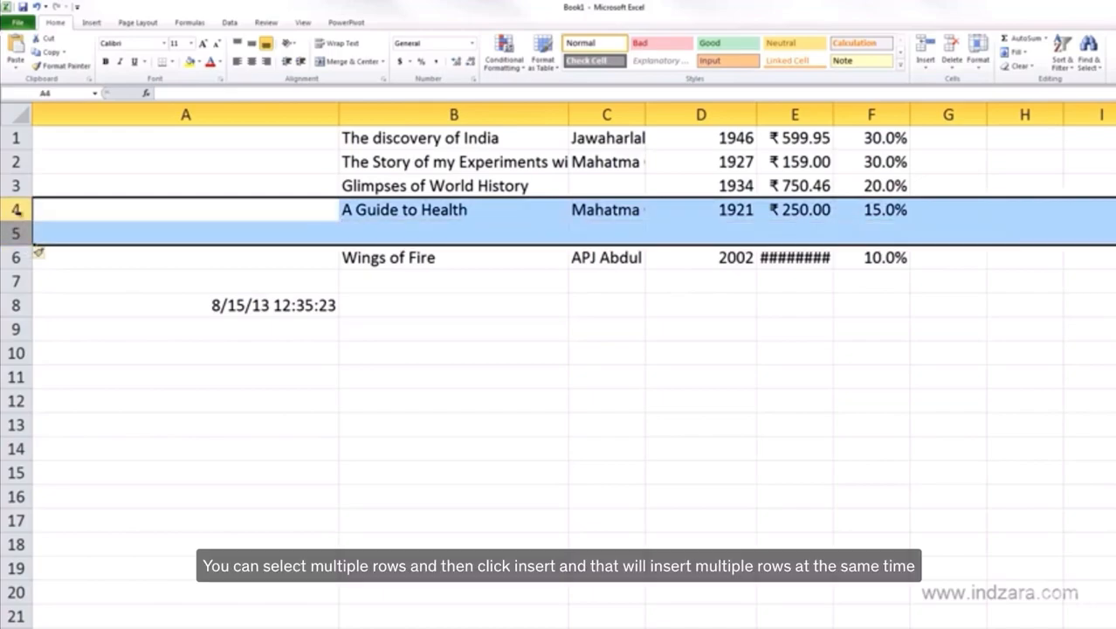
right_click(21, 215)
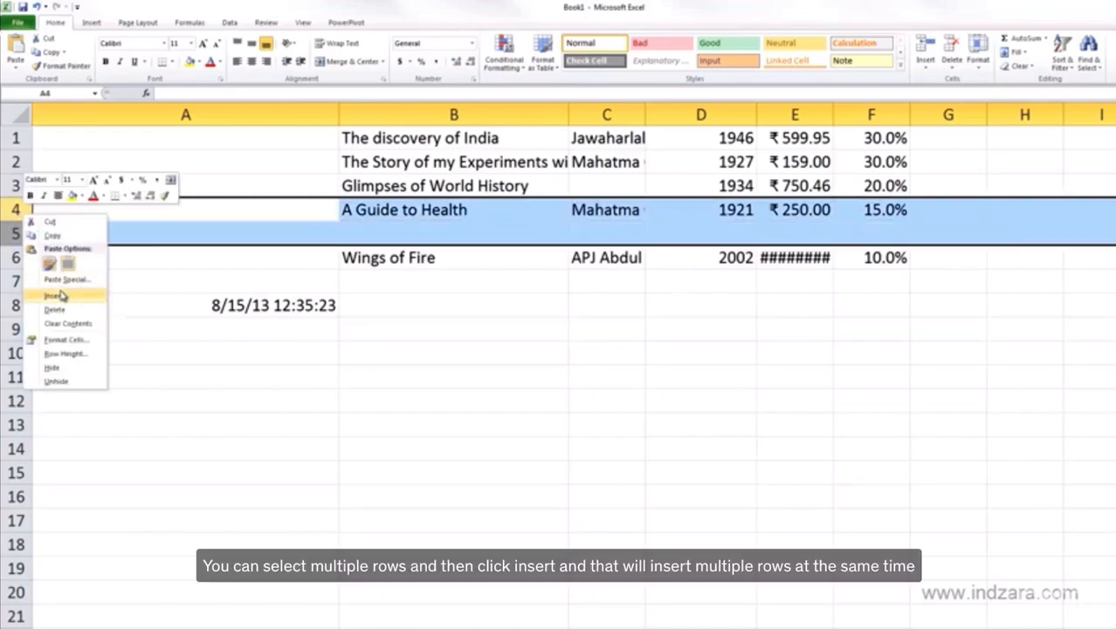
click(61, 296)
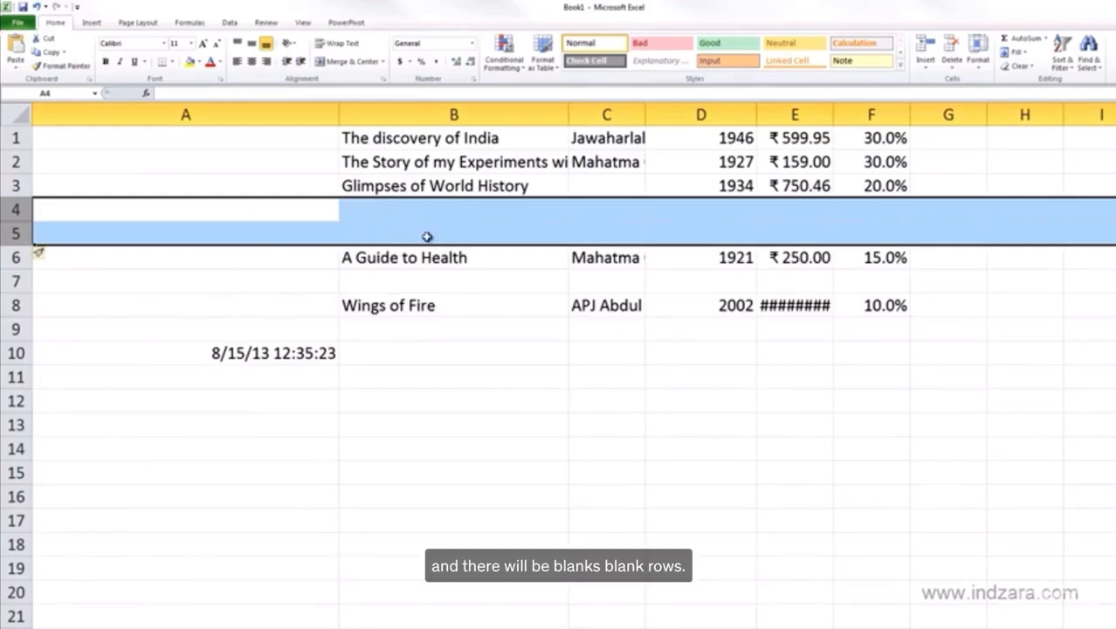
key(ctrl+z)
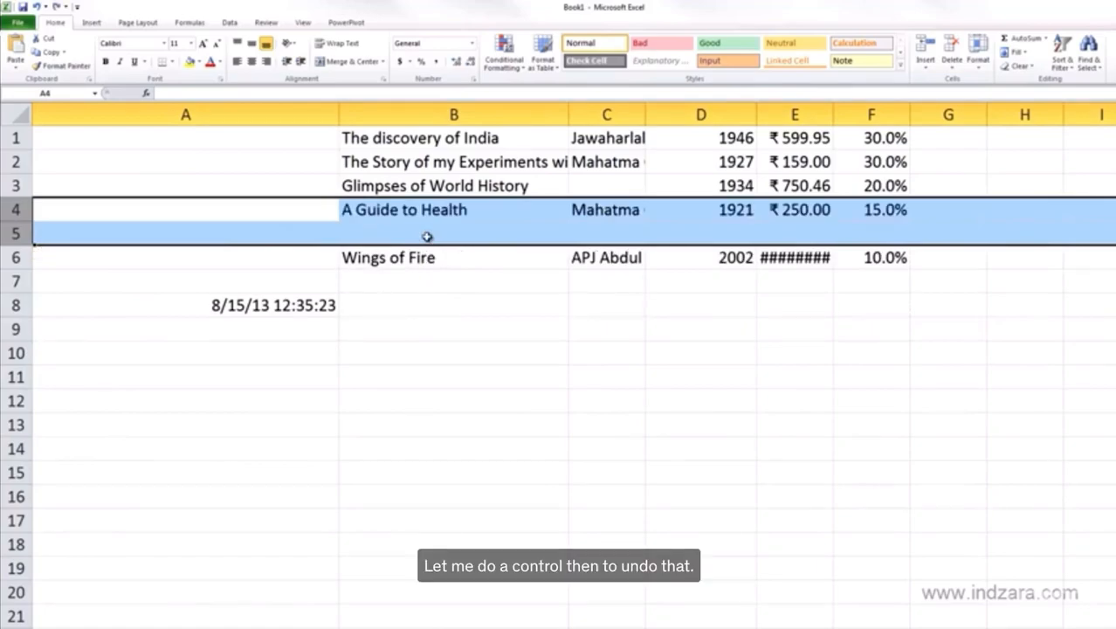
click(426, 236)
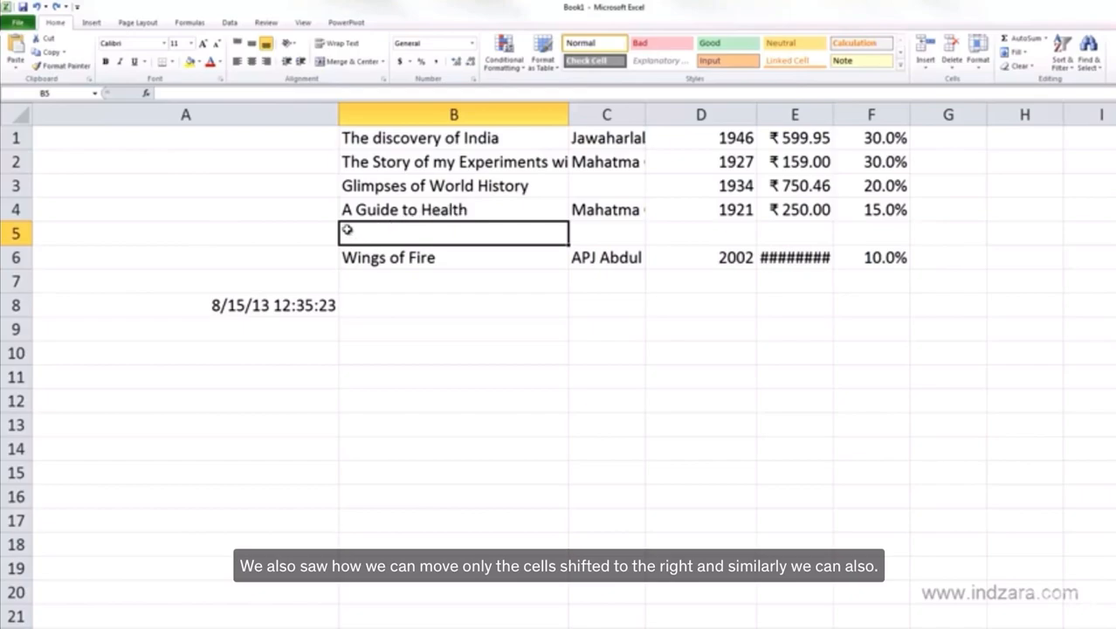
- Insert blank cells at A5:B5 with the existing cells shifted down, and undo the insertion
drag(306, 233, 453, 229)
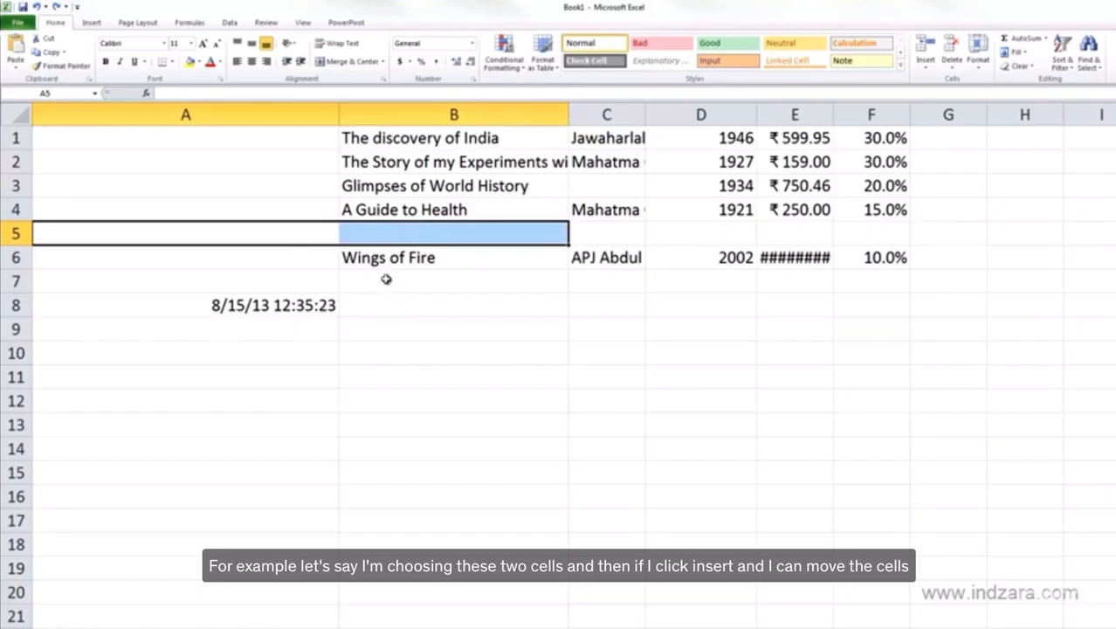
right_click(384, 232)
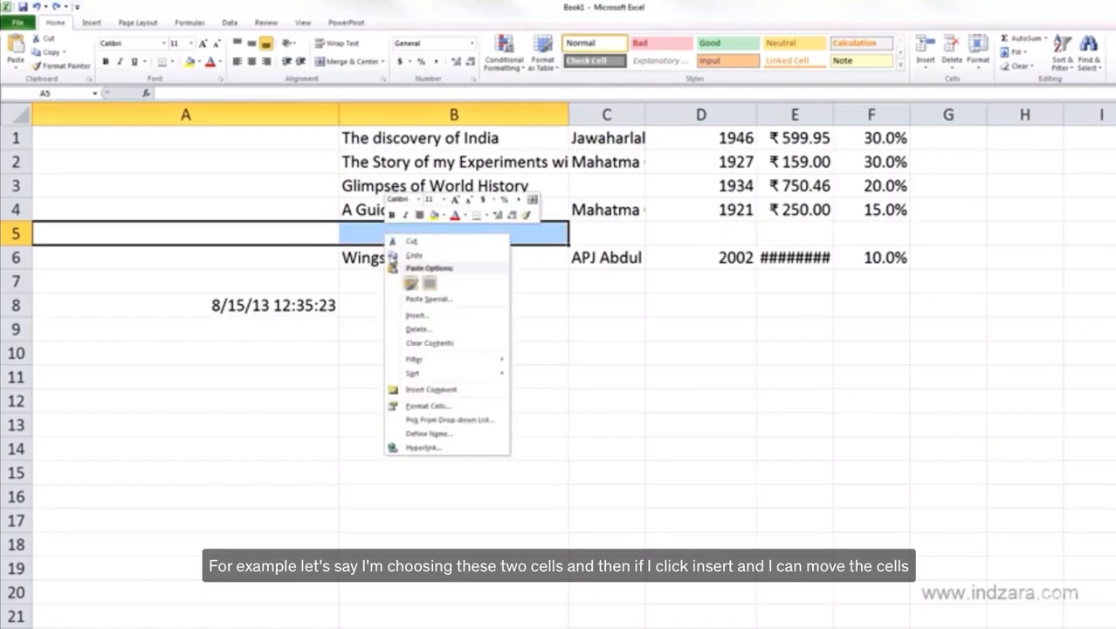
click(413, 315)
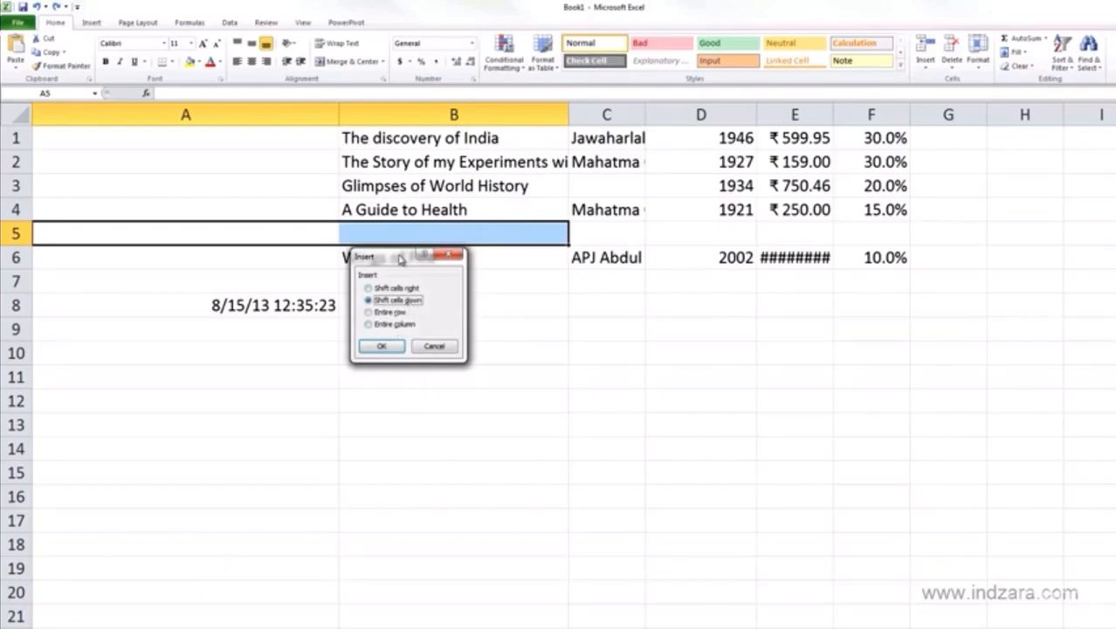
drag(401, 261, 521, 286)
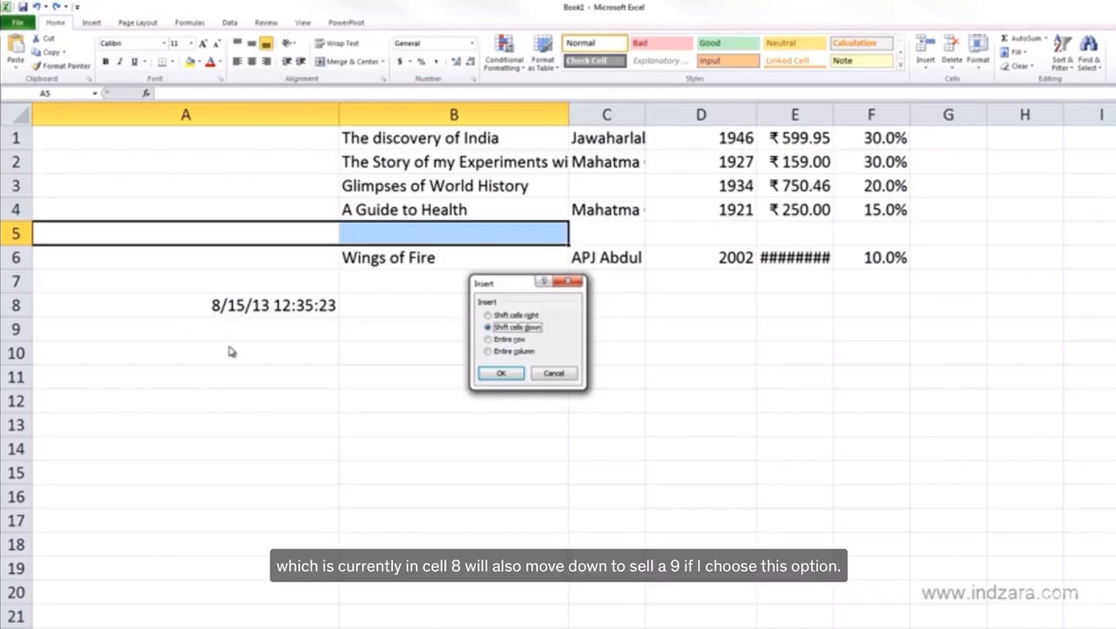
click(501, 373)
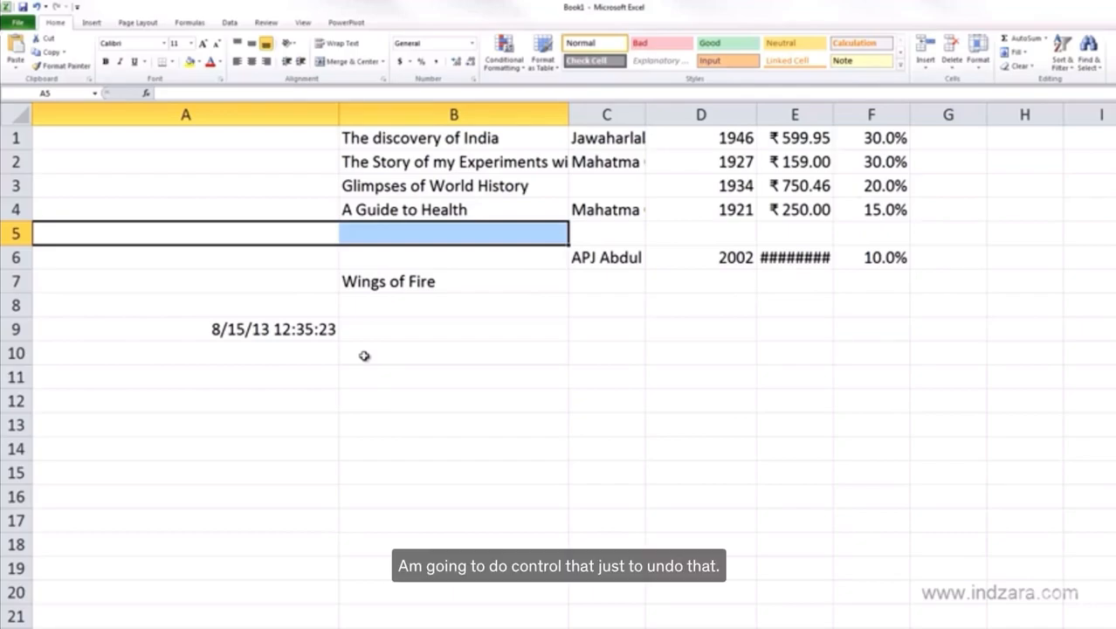
key(ctrl+z)
key(ctrl+z)
- Examine the available commands for deleting the blank row 5 without applying any, and return to cell A1
click(16, 232)
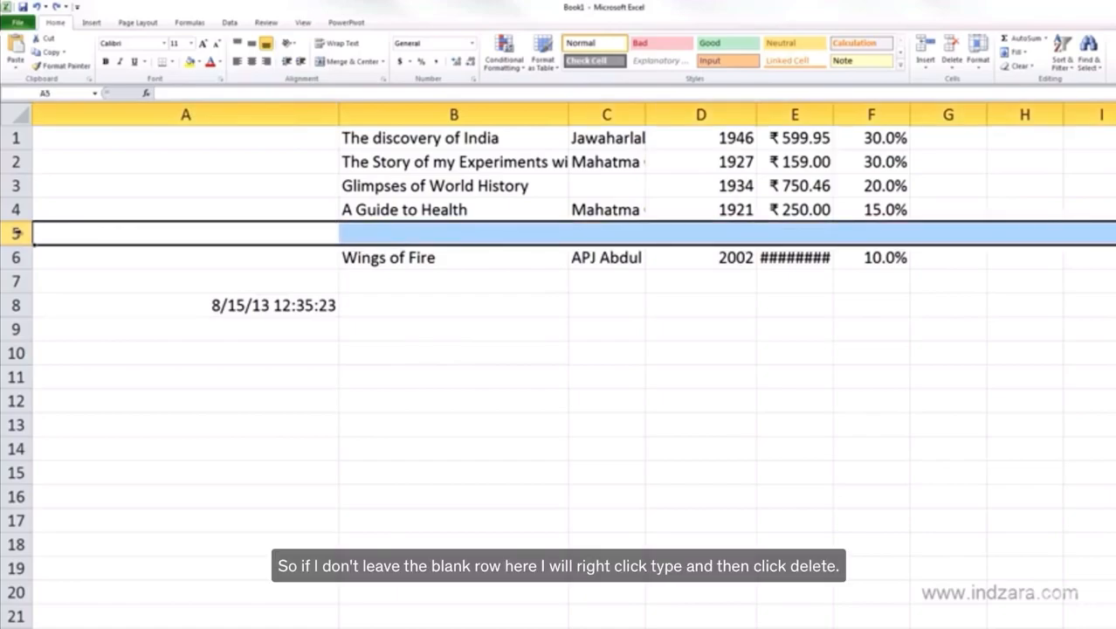
right_click(15, 236)
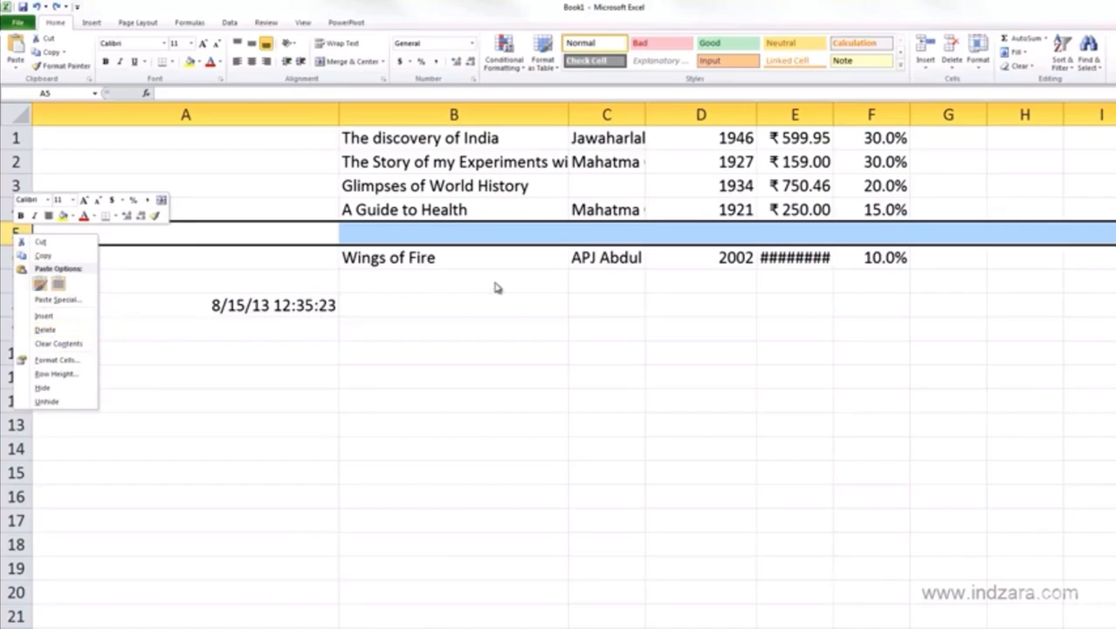
key(Escape)
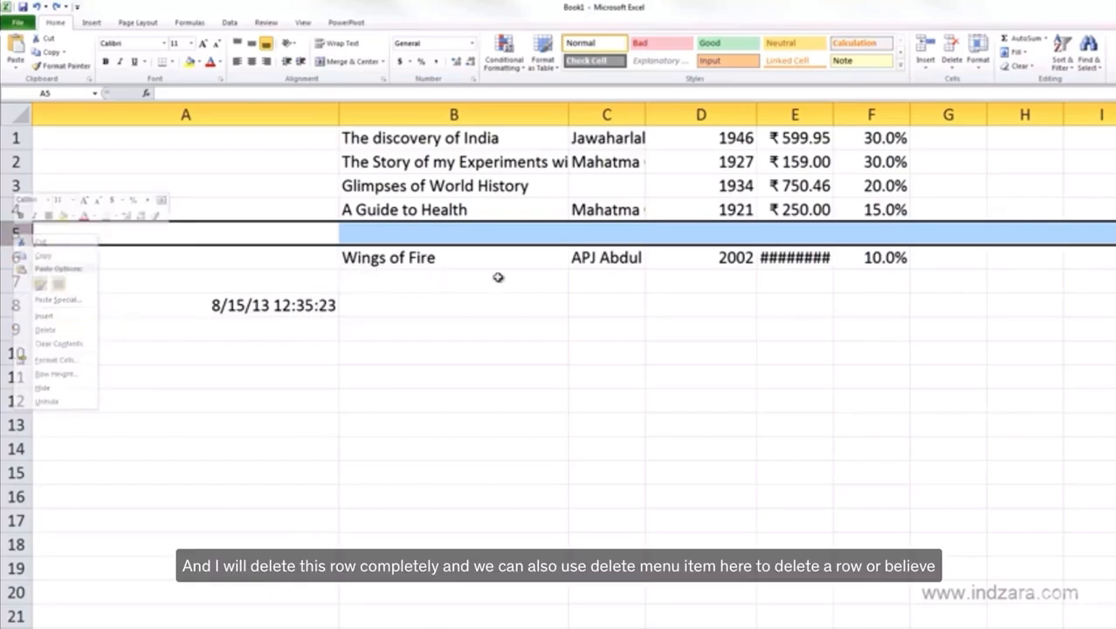
click(958, 69)
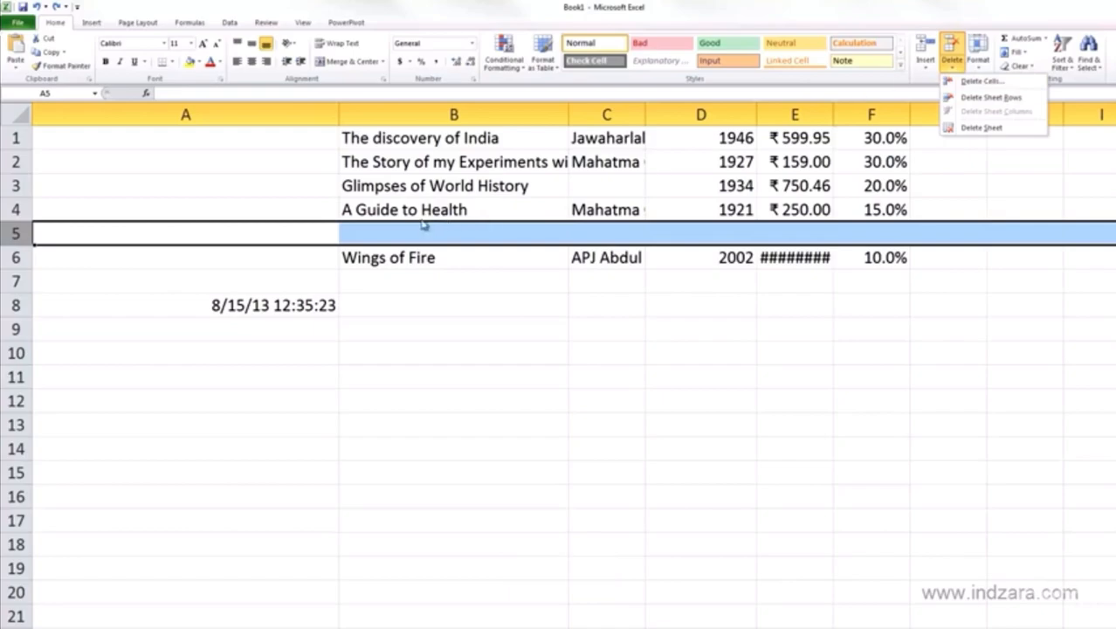
click(205, 234)
right_click(205, 233)
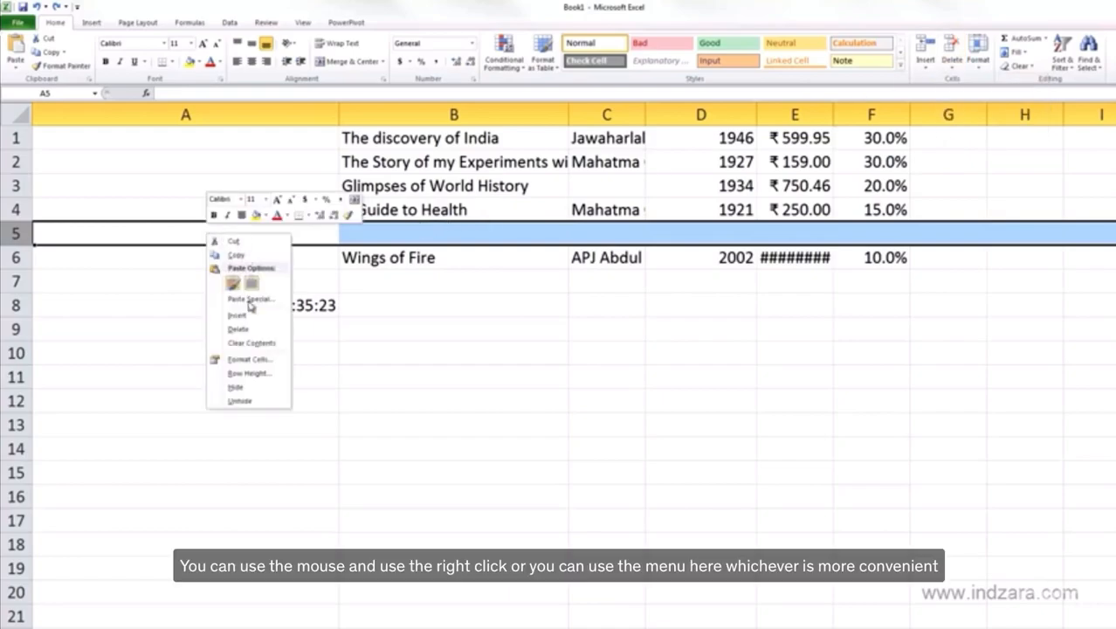
click(917, 24)
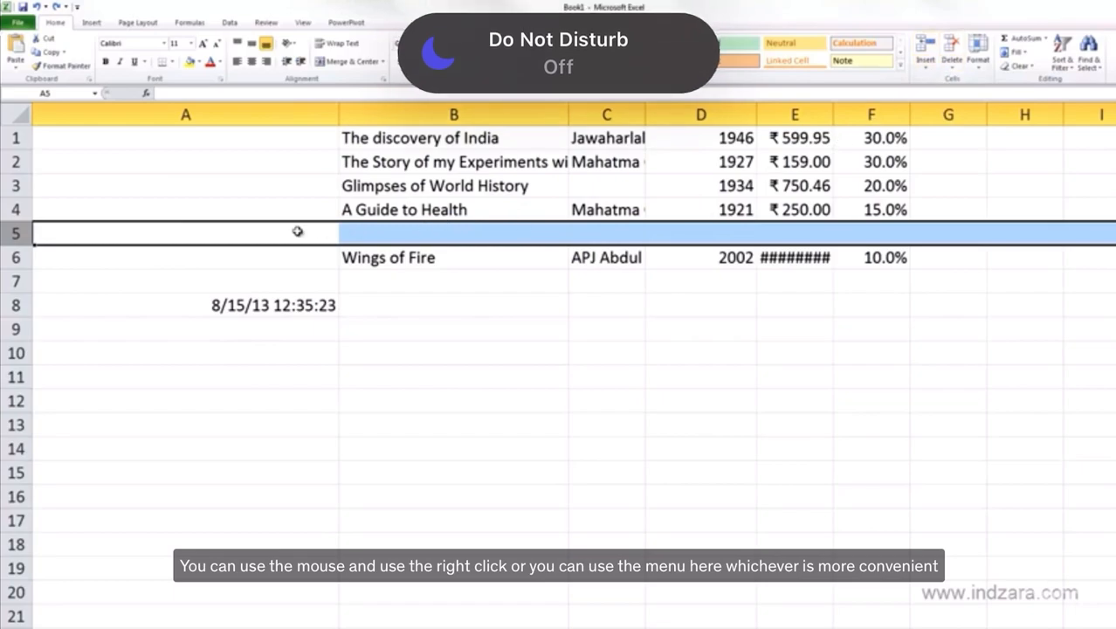
key(ctrl+Home)
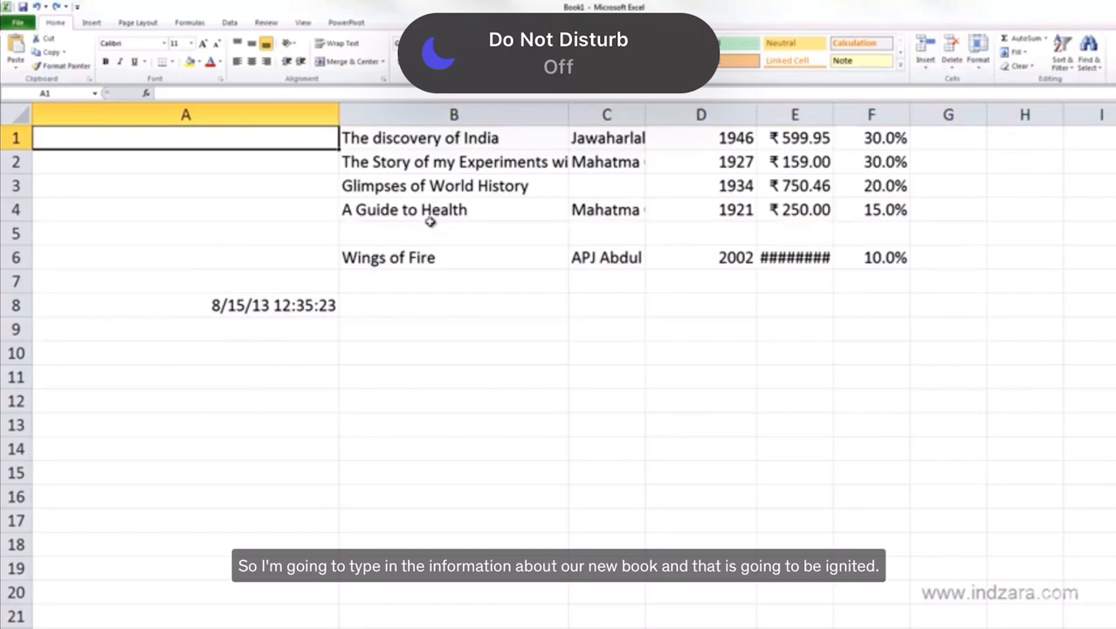
- Enter the new book title "Ignited Minds" in cell B5
click(427, 226)
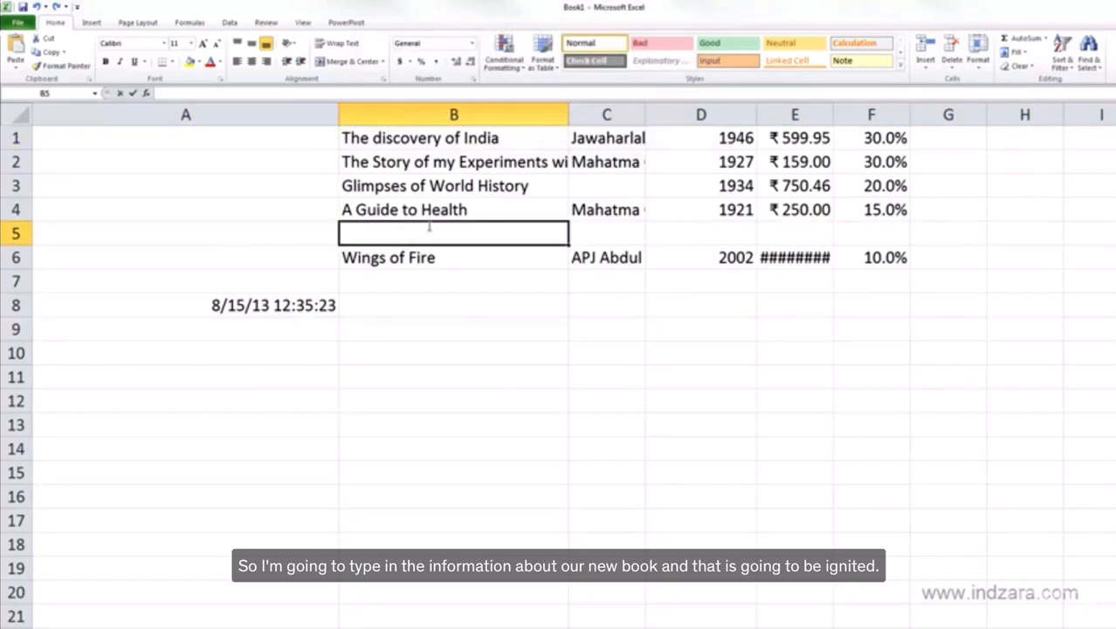
text(Ignited Minds)
key(Tab)
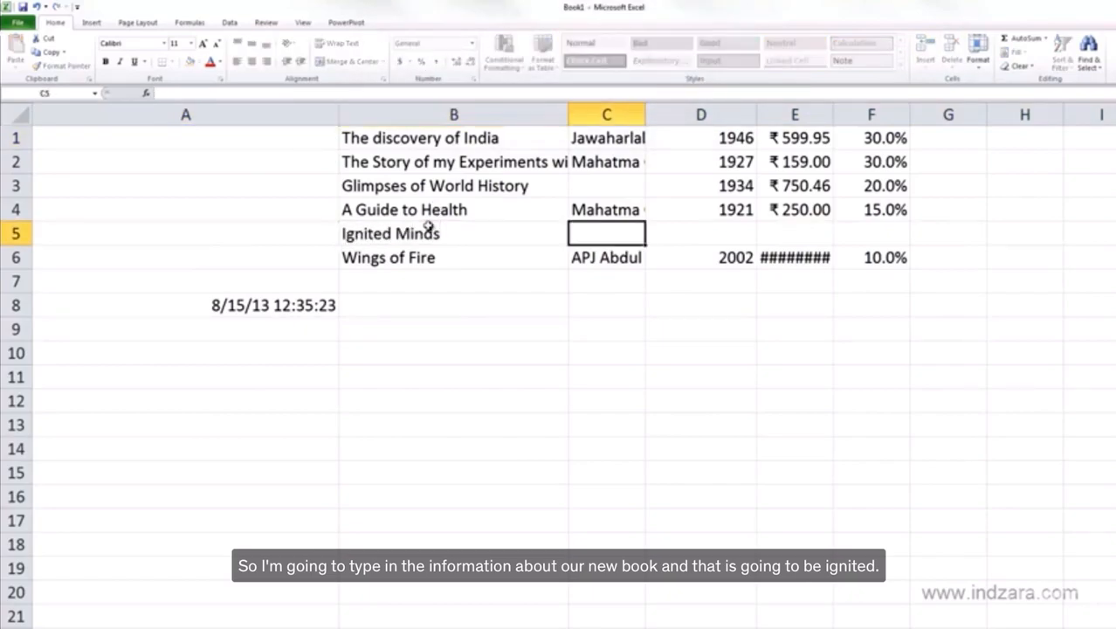
- Complete the Ignited Minds entry in row 5 with author "APJ Adbul Kalam", year 2002, price 300 and discount 10%
text(APJ)
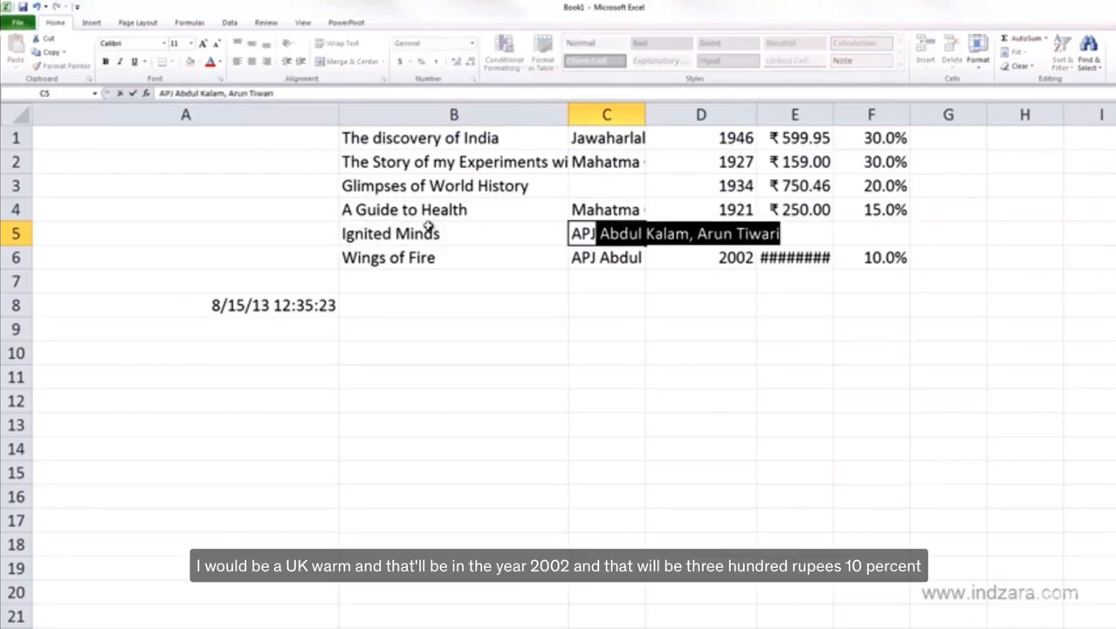
text( Adbul Kalam)
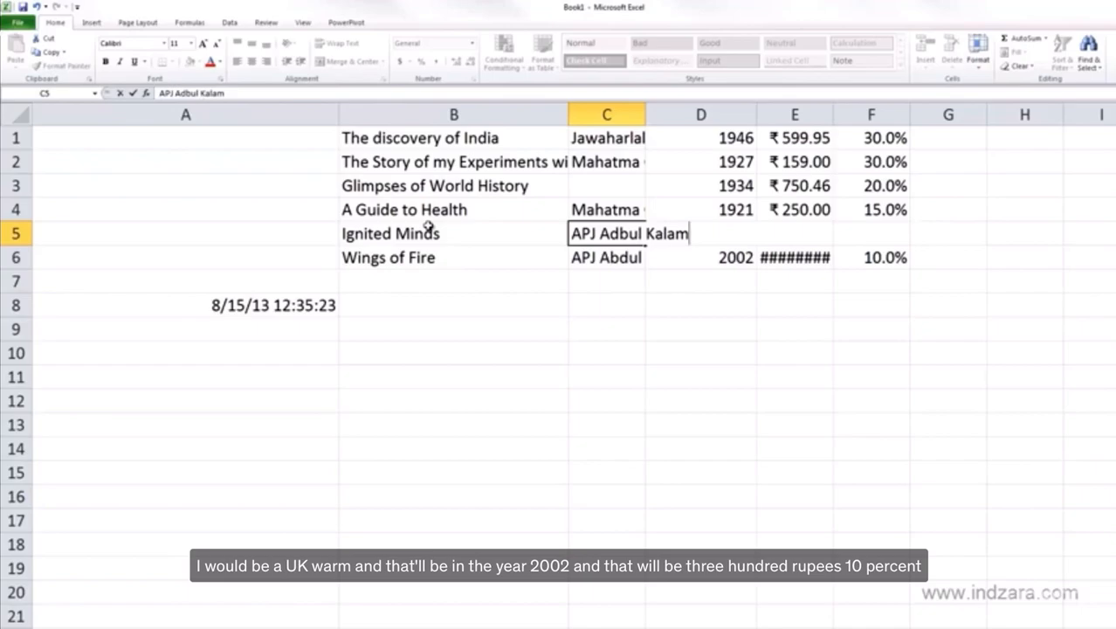
key(Tab)
text(2002)
key(Tab)
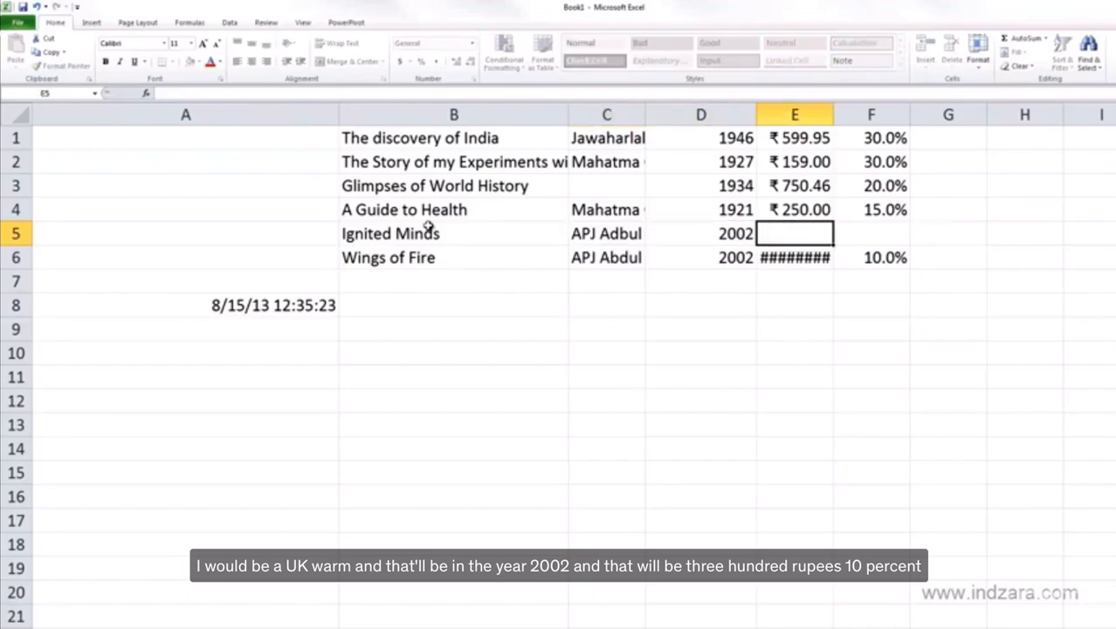
text(300)
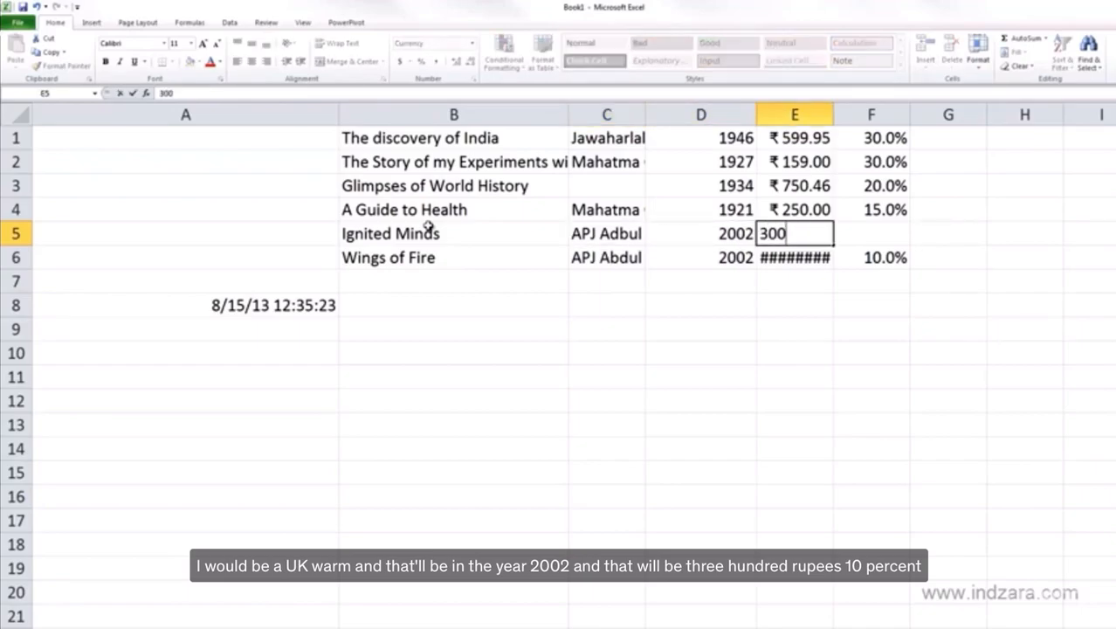
key(Tab)
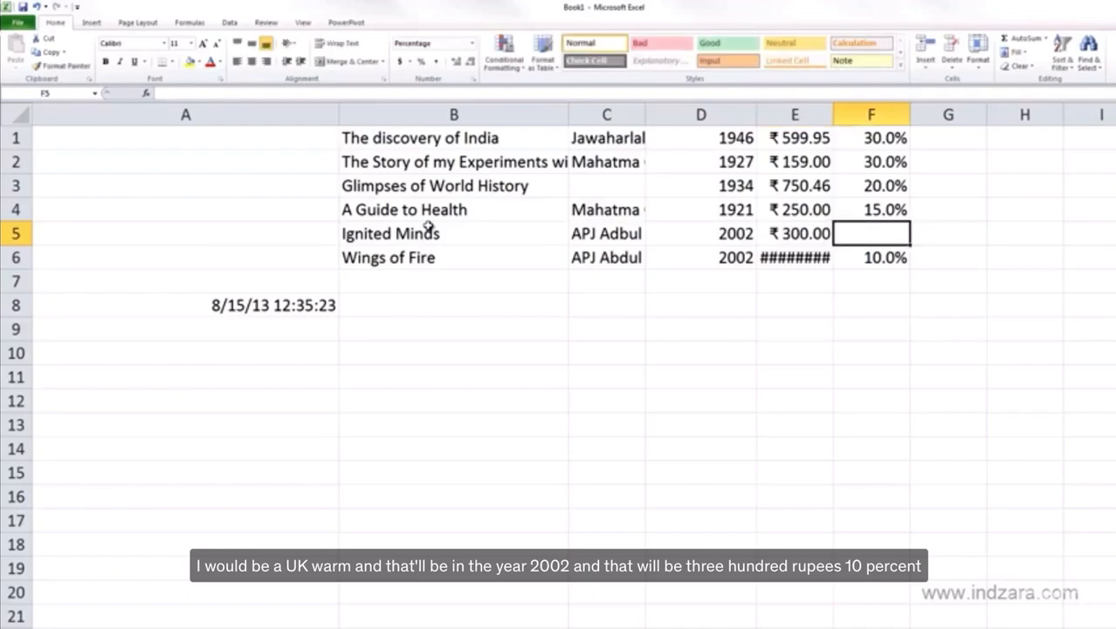
text(10%)
key(Return)
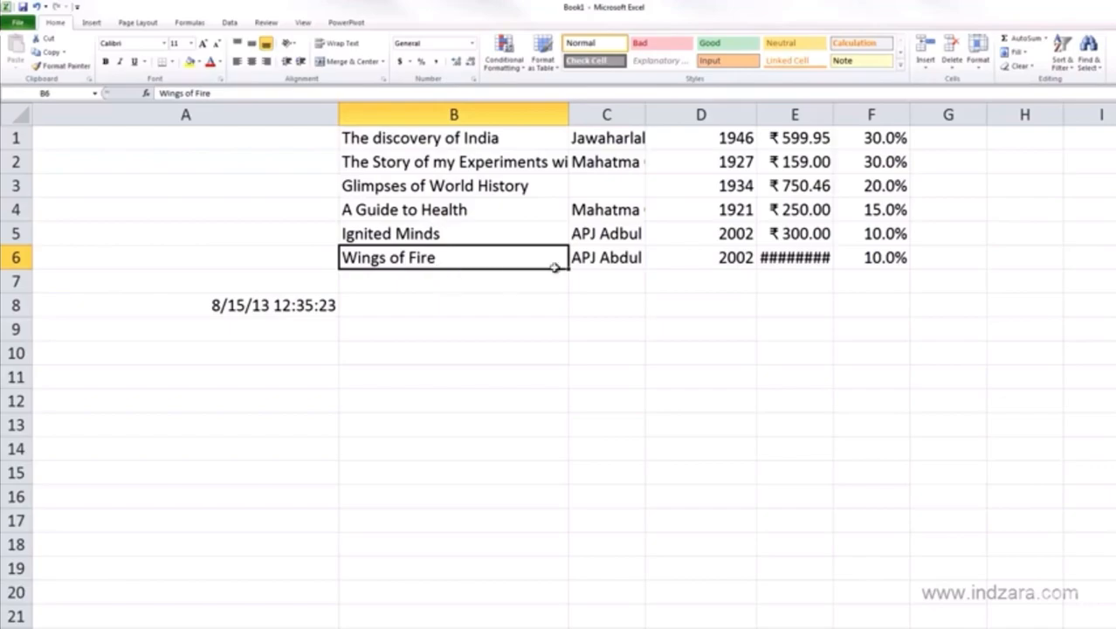
- Set the Wings of Fire year in D6 to 1999, and autofit the widths of columns E and B to their contents
click(741, 259)
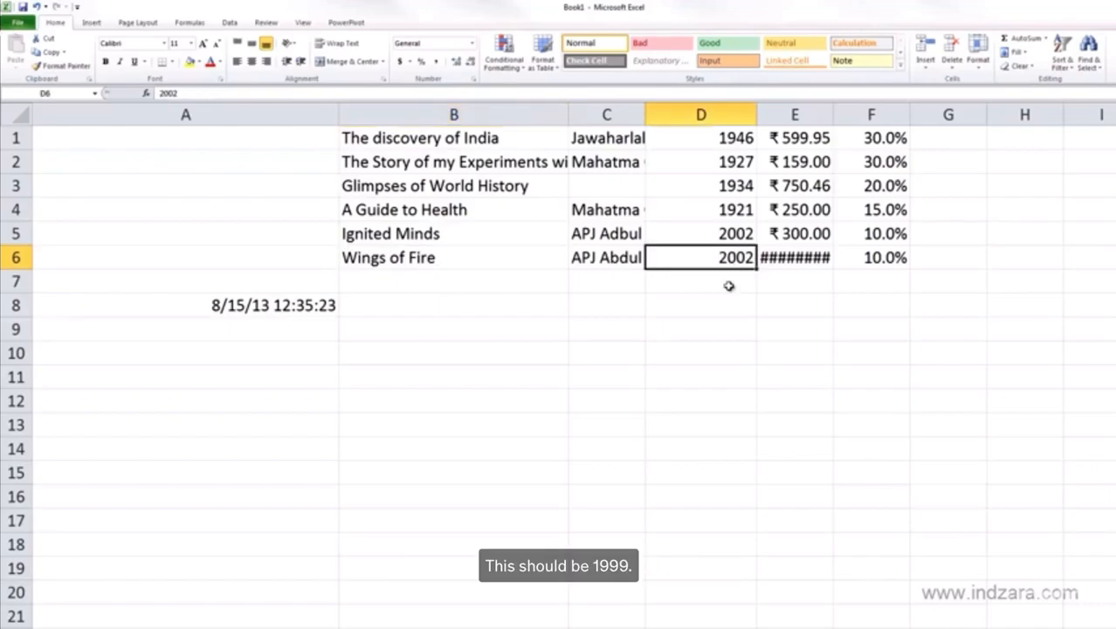
text(1)
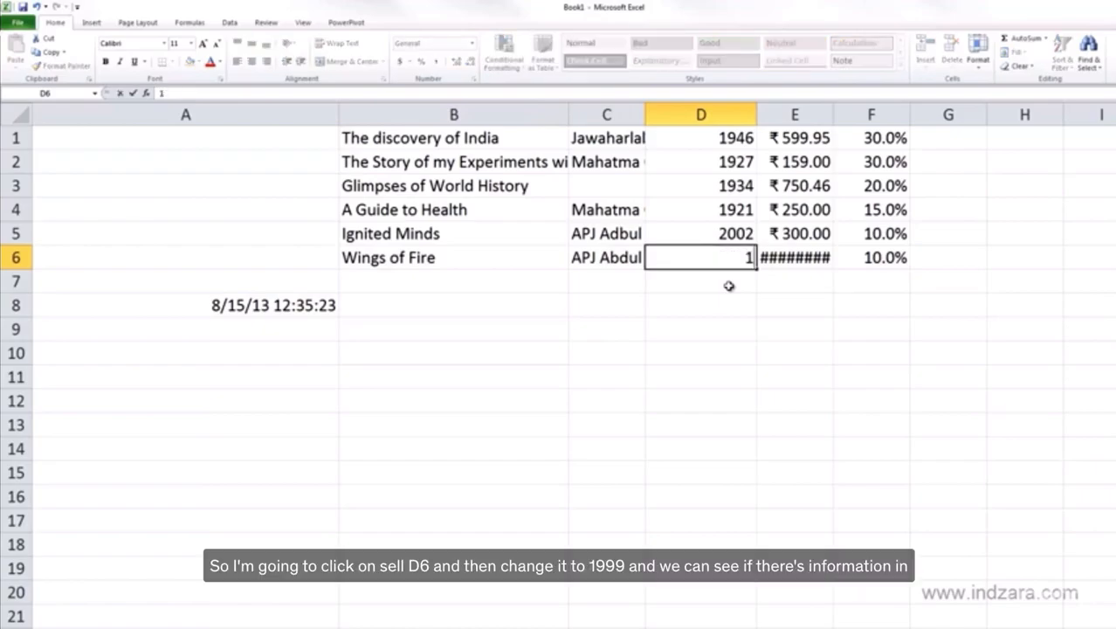
text(999)
key(Return)
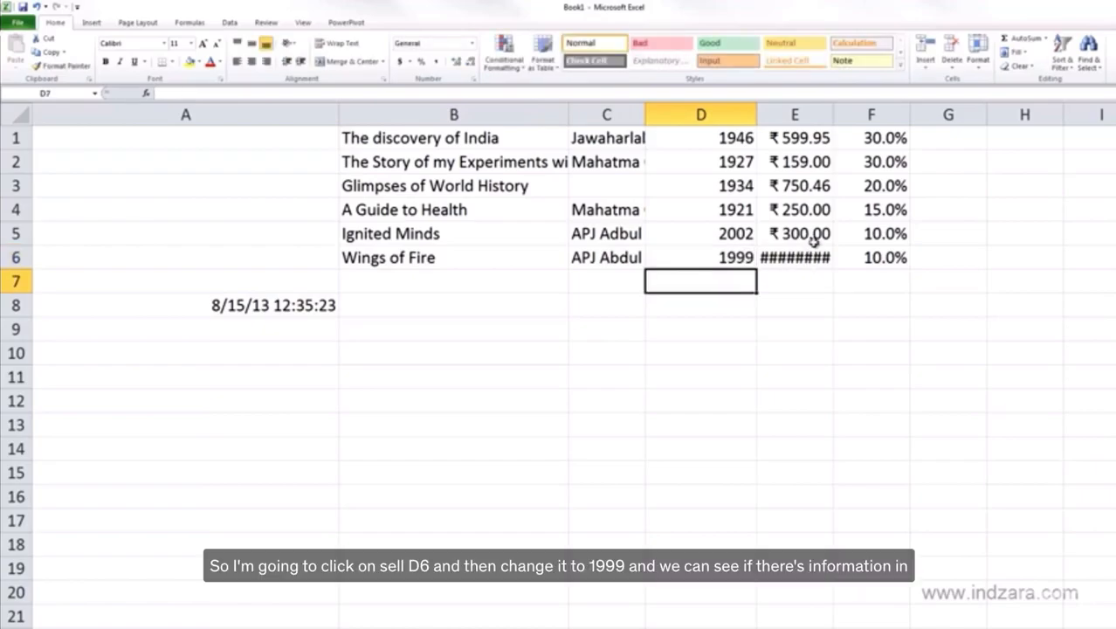
double_click(832, 116)
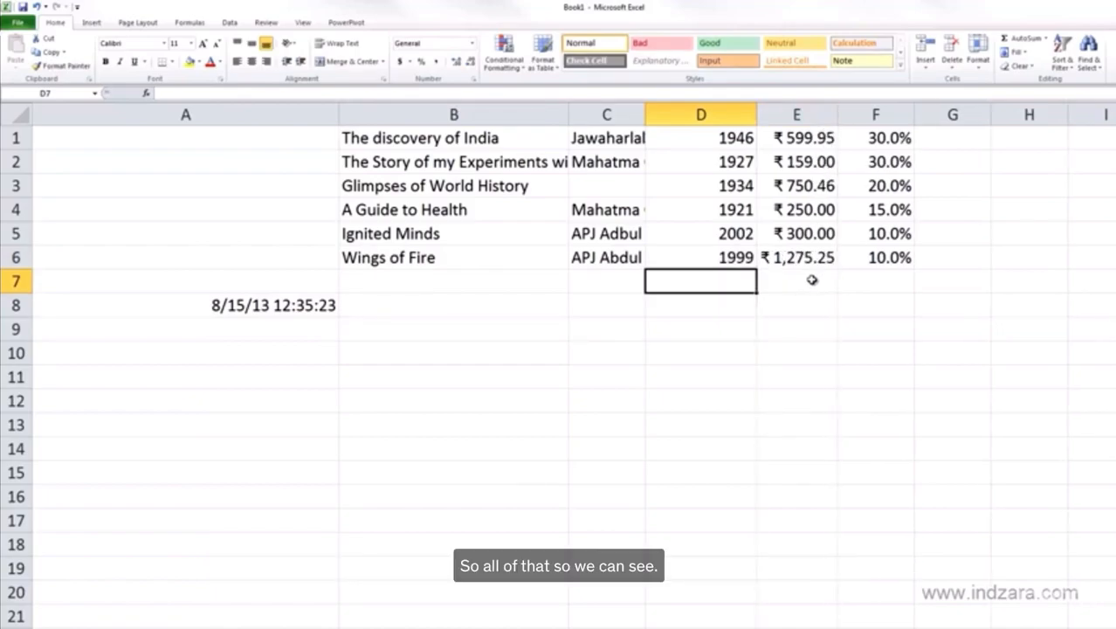
double_click(569, 114)
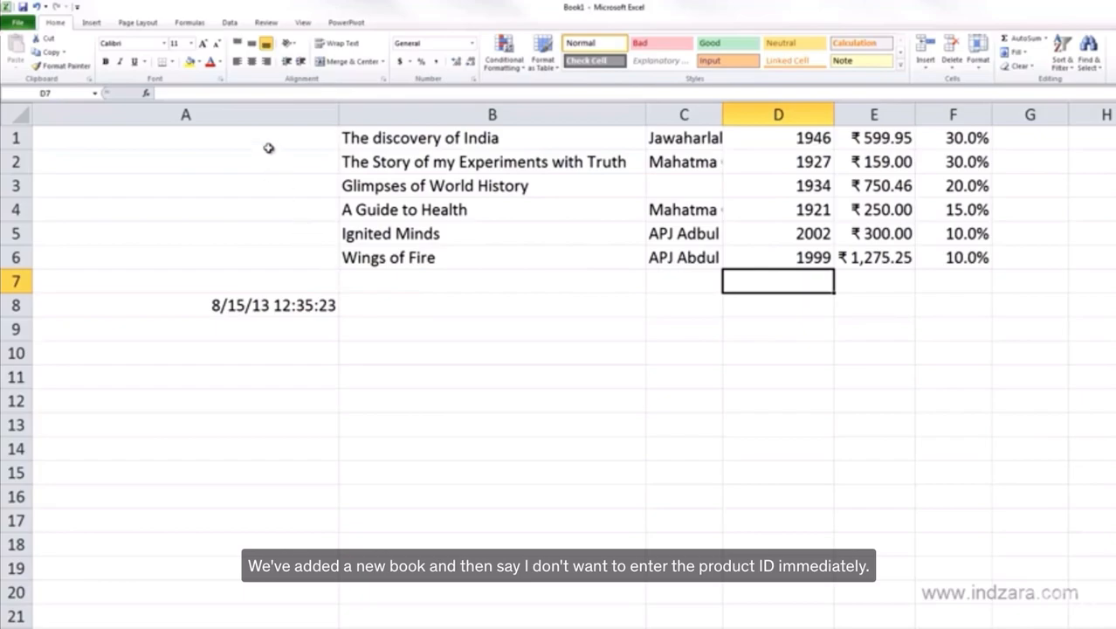
- Delete the blank cells A1:A6 with the remaining cells shifted left, and select the date cell A8
drag(268, 137, 266, 256)
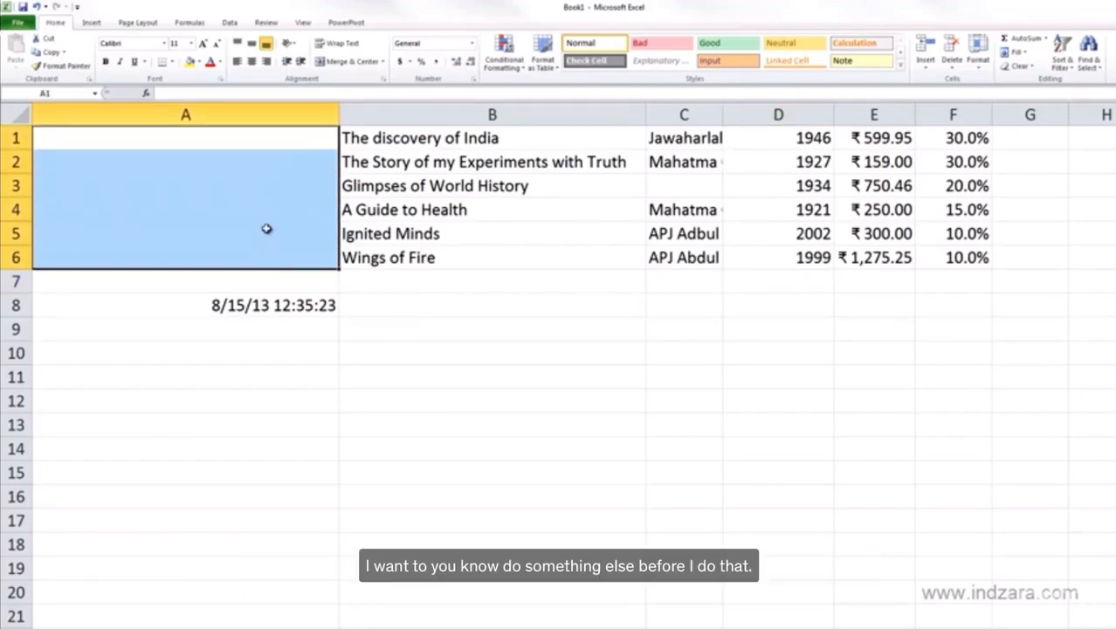
right_click(202, 185)
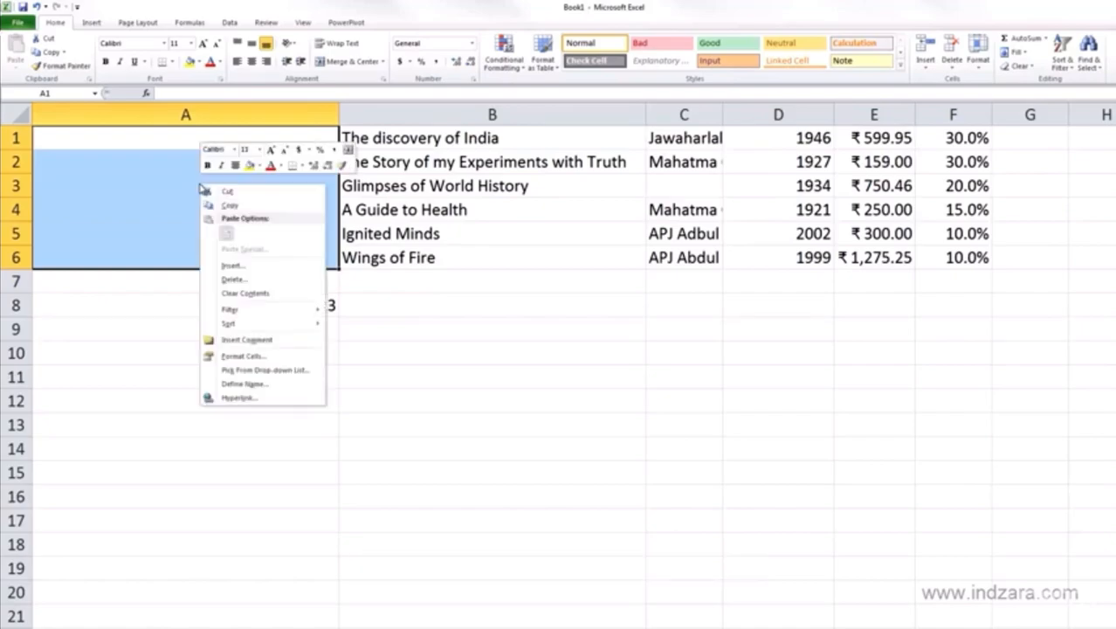
click(231, 279)
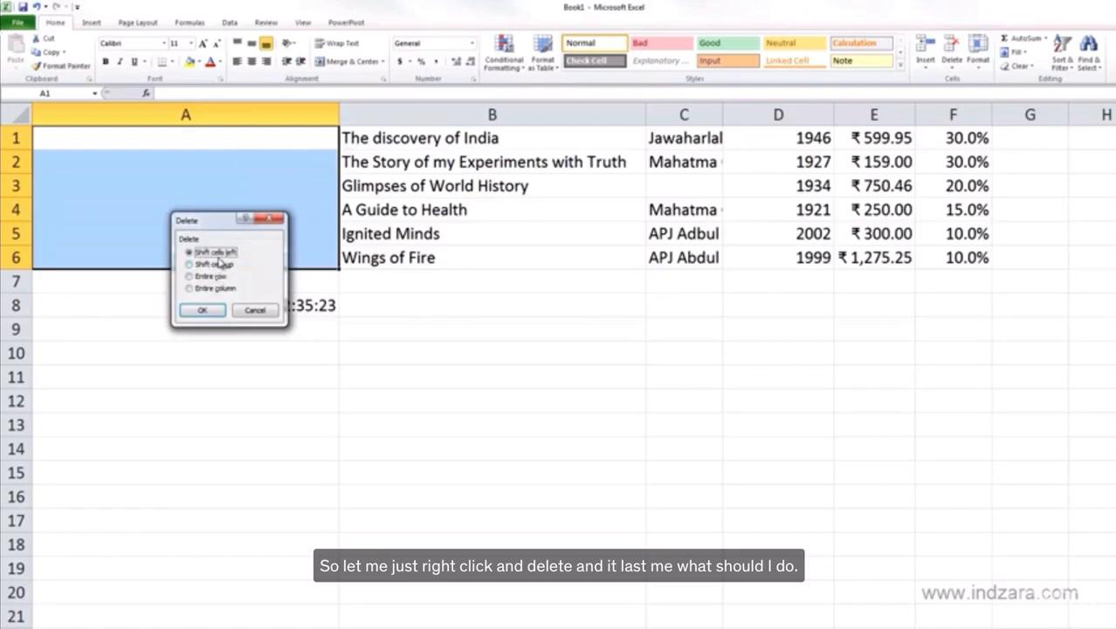
click(198, 311)
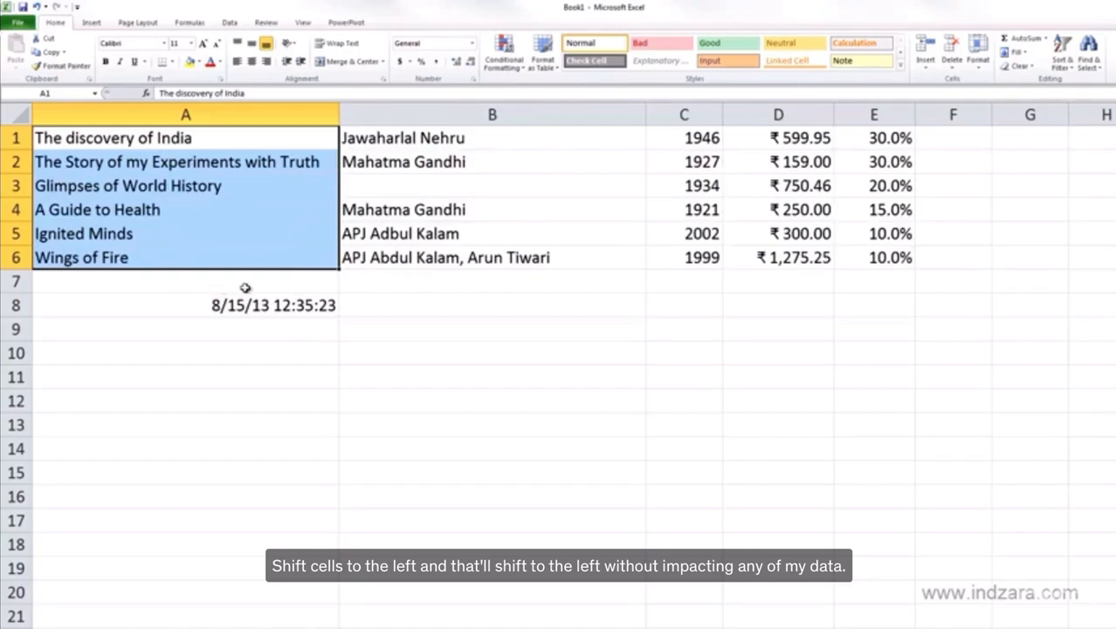
click(245, 305)
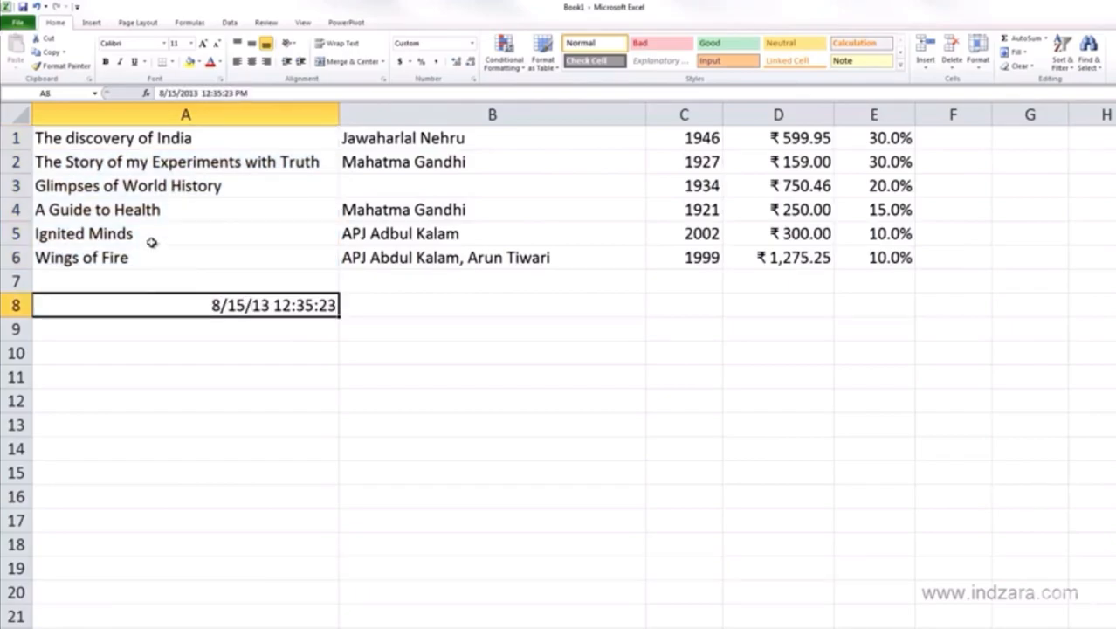